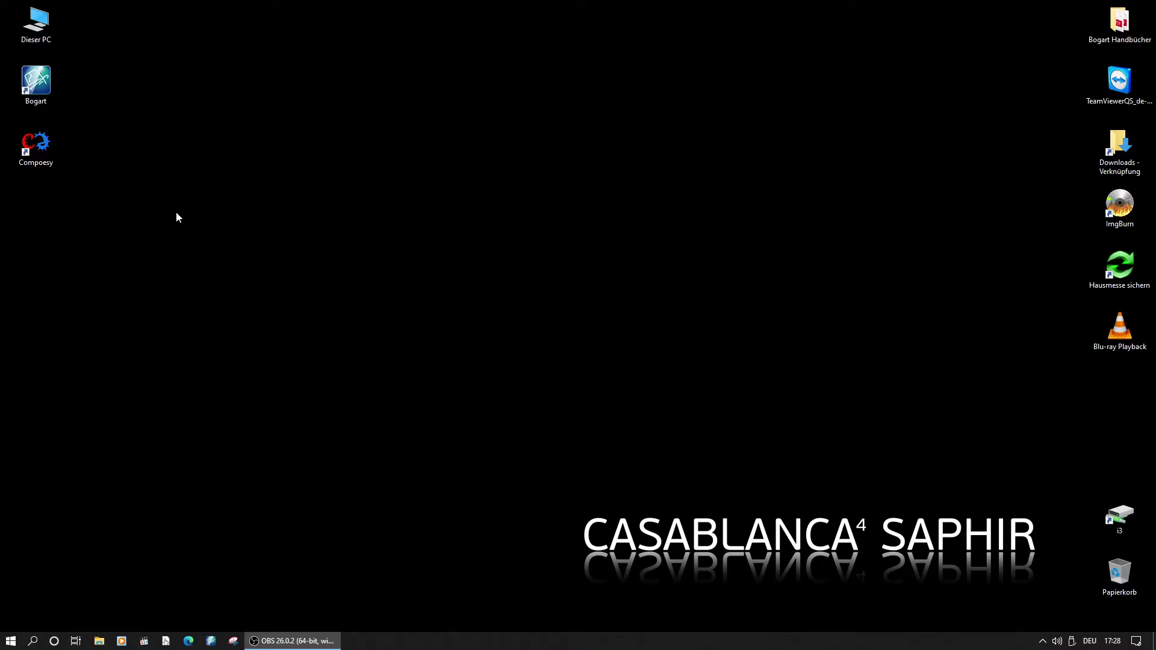
Launch Composey and skip the licence prompt by choosing free Assistant and Demo mode
double_click(44, 166)
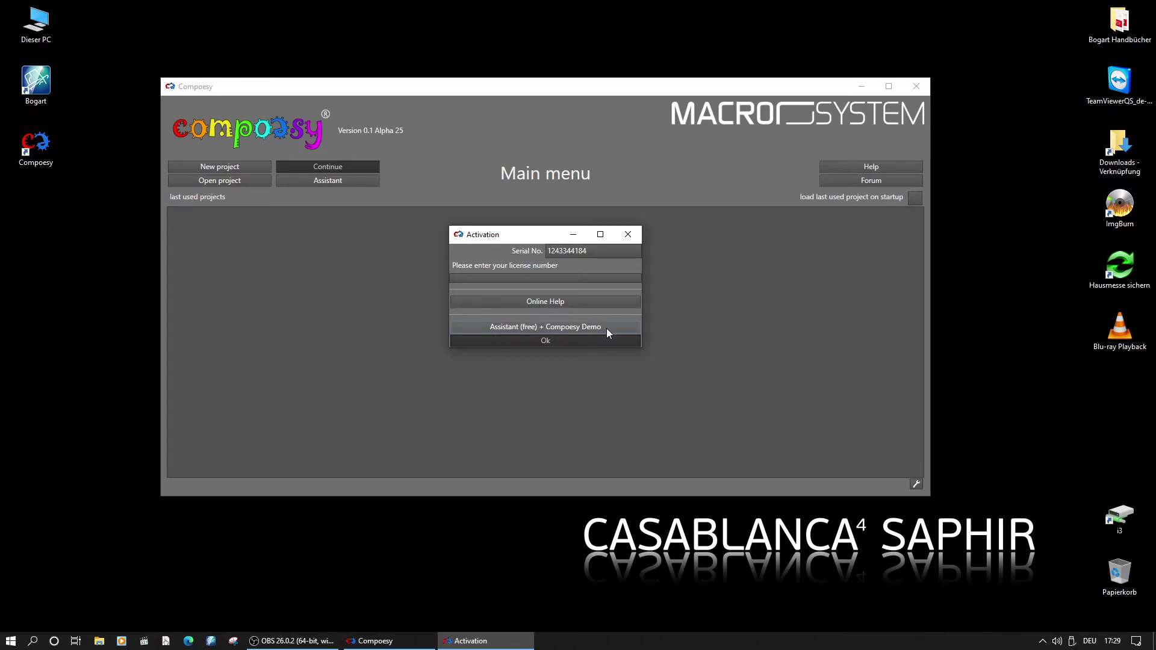
click(607, 329)
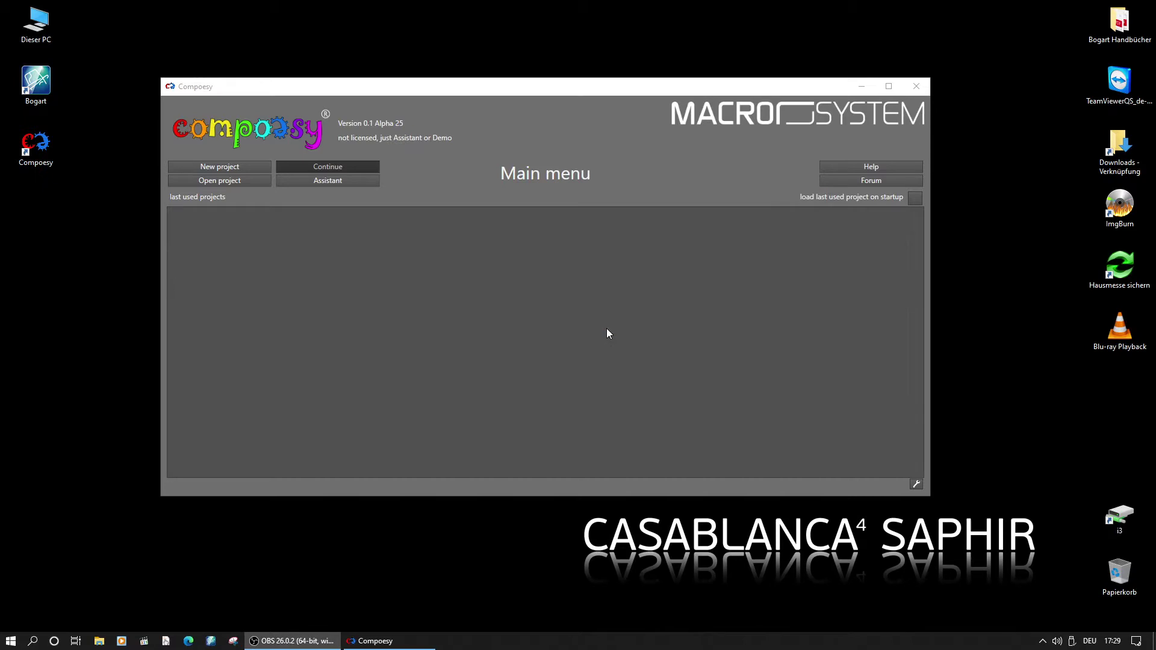
Maximize the Composey window and bring up the project Assistant
click(889, 87)
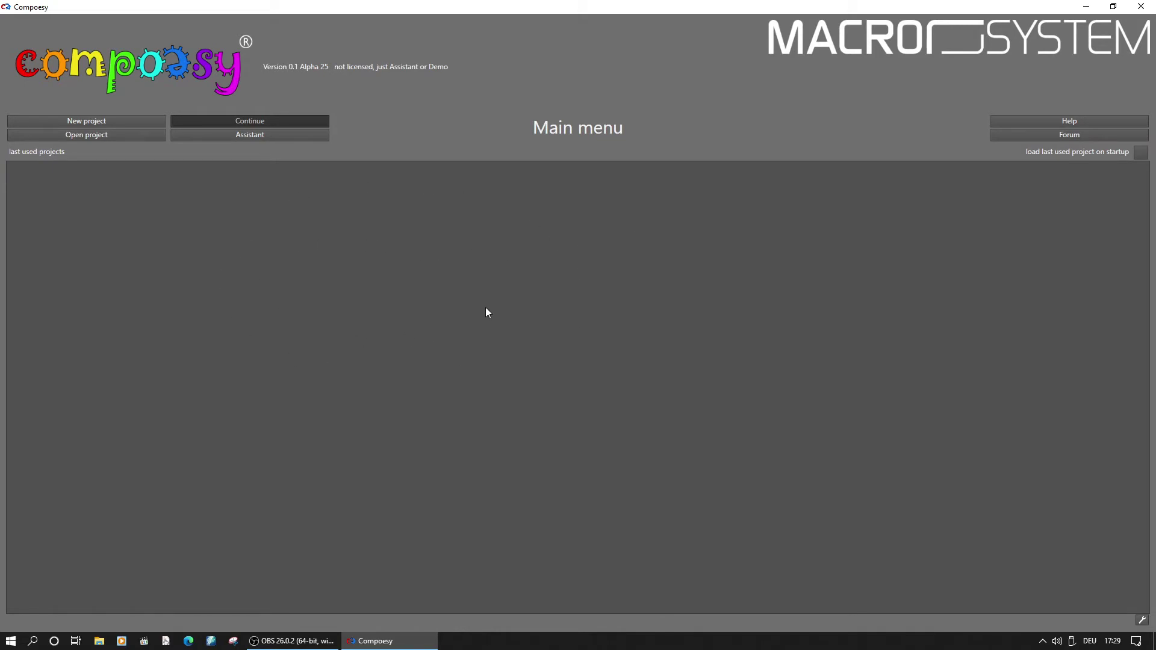
click(302, 134)
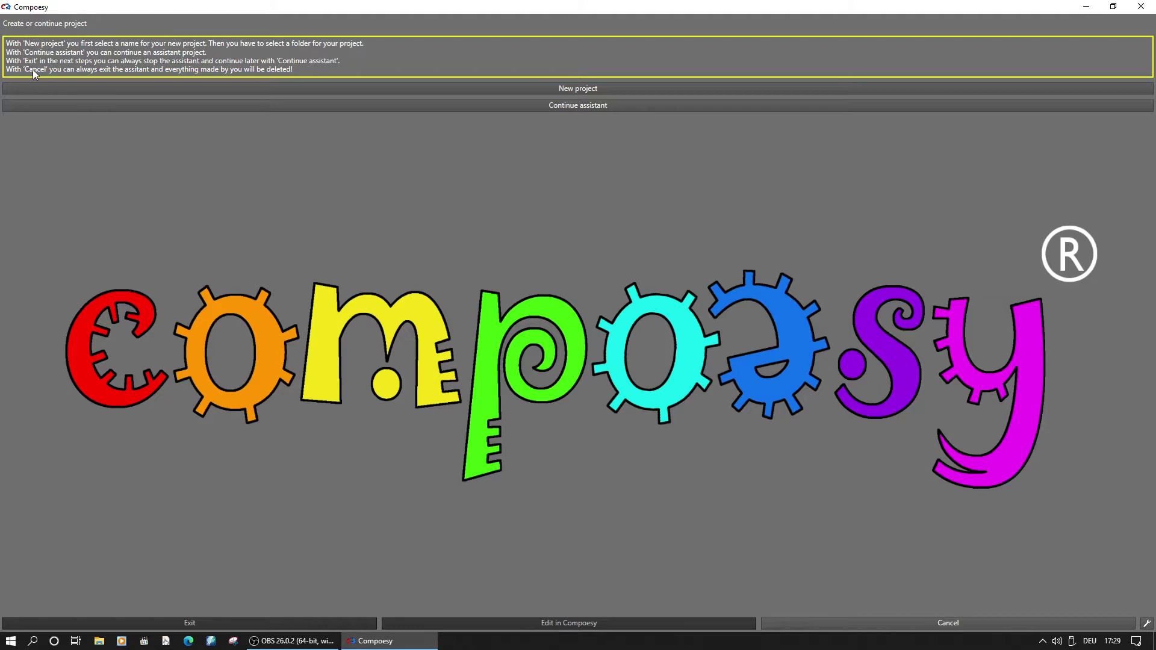
Create a new project named 'First try 2020' in the Dokumente › Compoesy folder
click(525, 88)
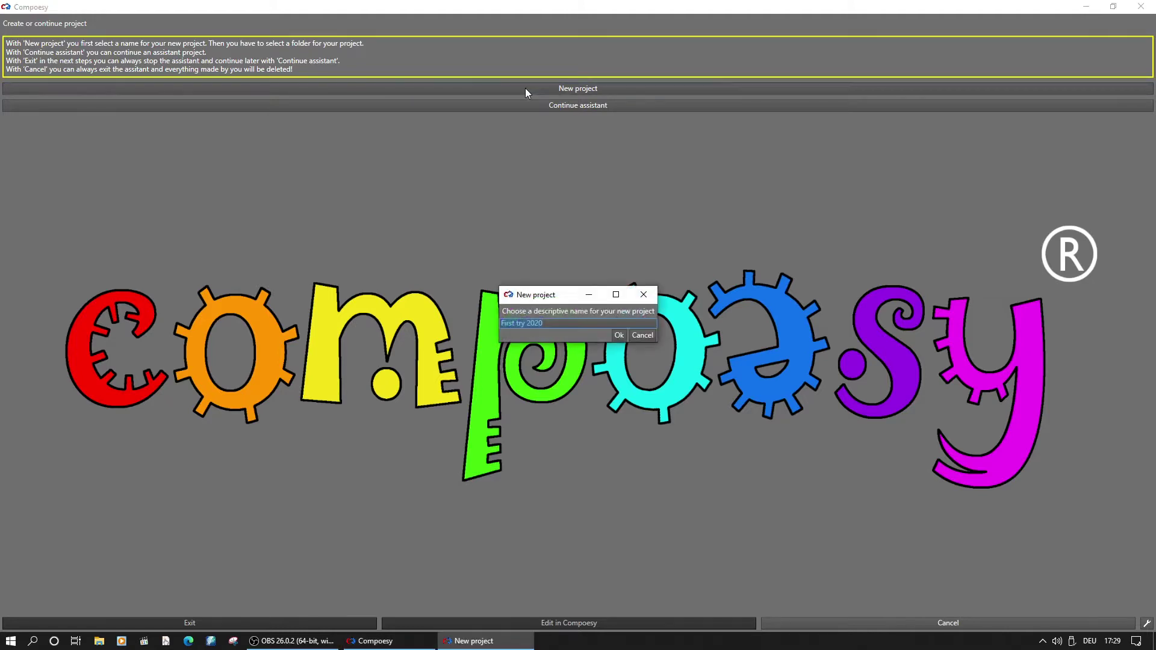
click(582, 323)
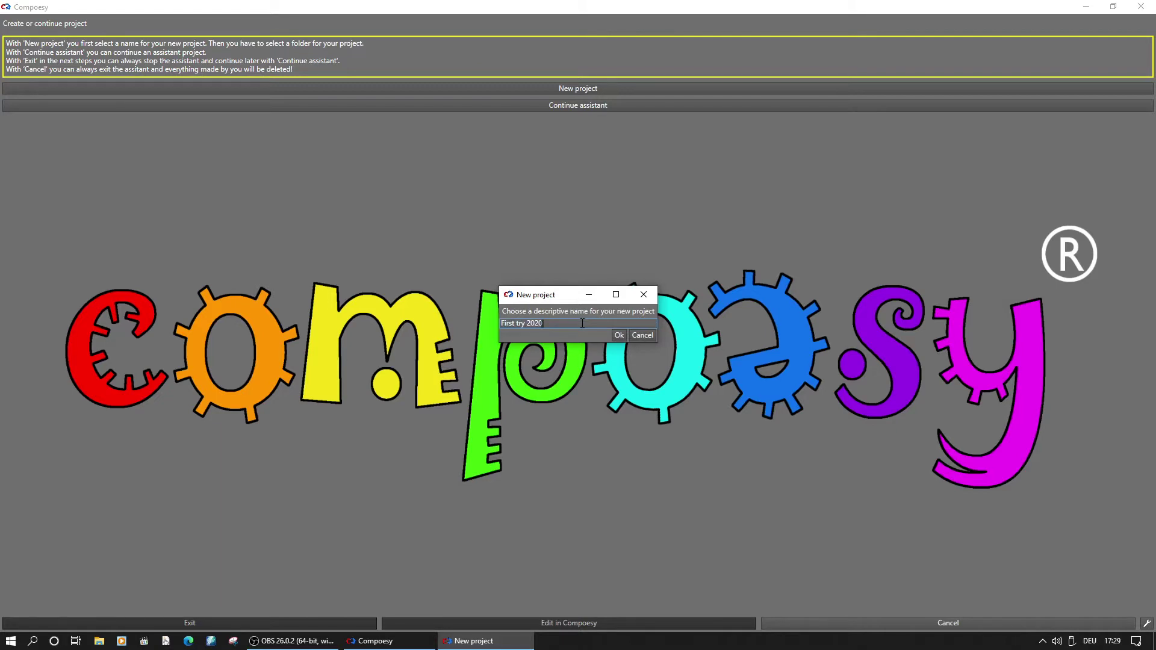
click(618, 338)
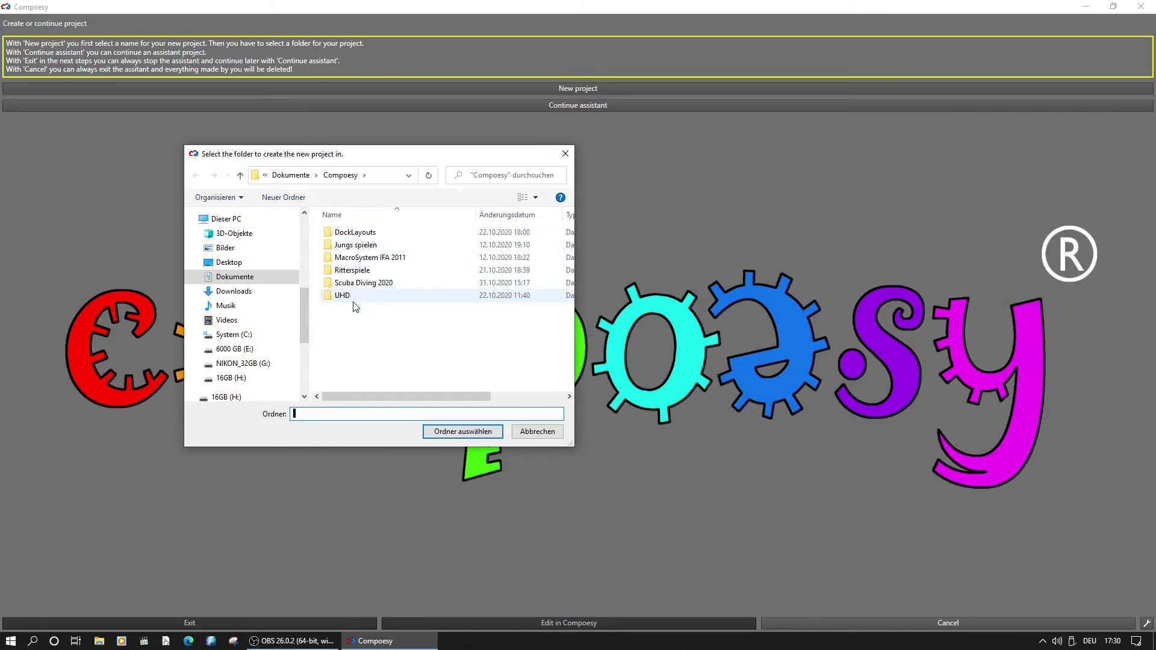
click(431, 433)
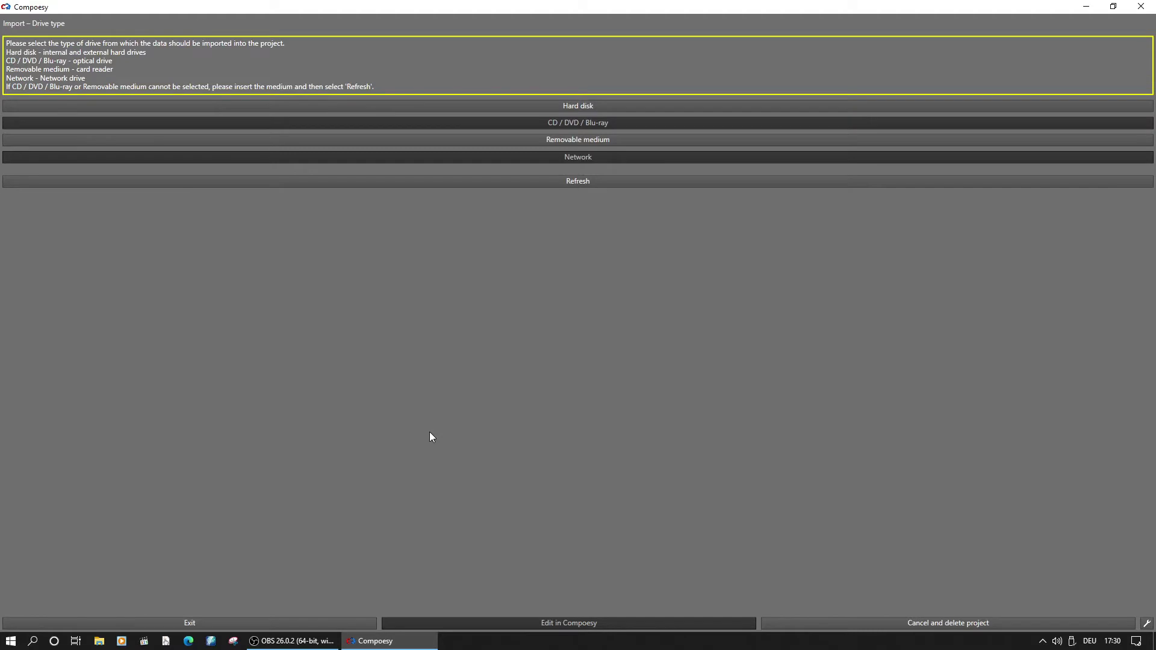
Choose the removable 16GB drive H:\ as the import source
click(626, 148)
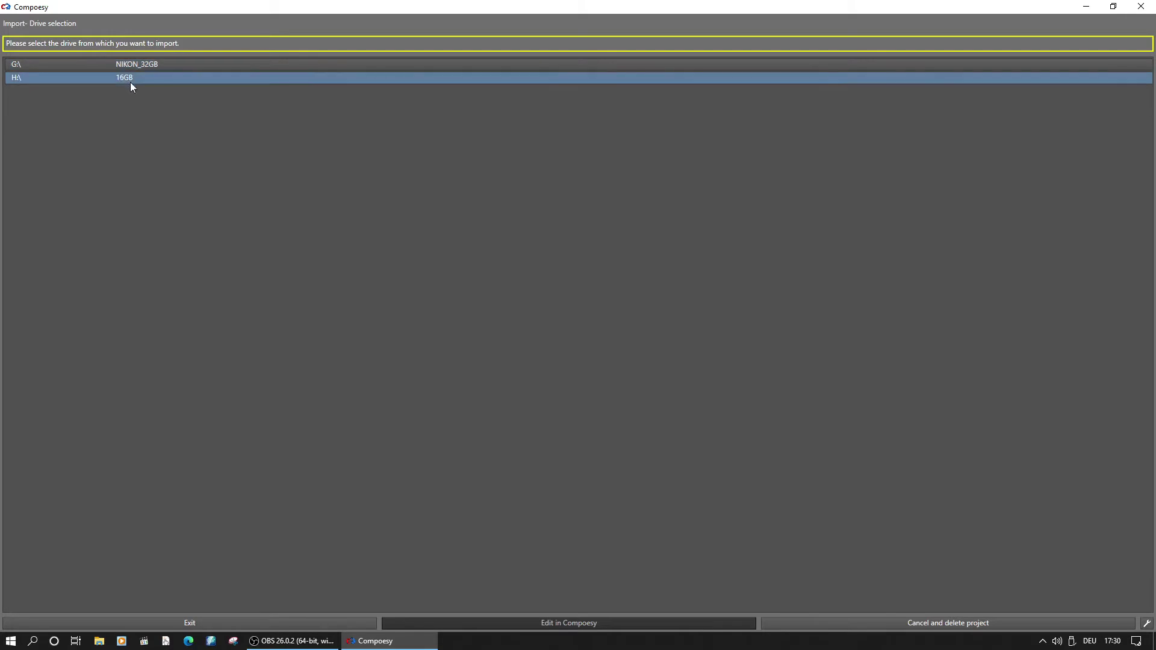
click(164, 81)
click(164, 81)
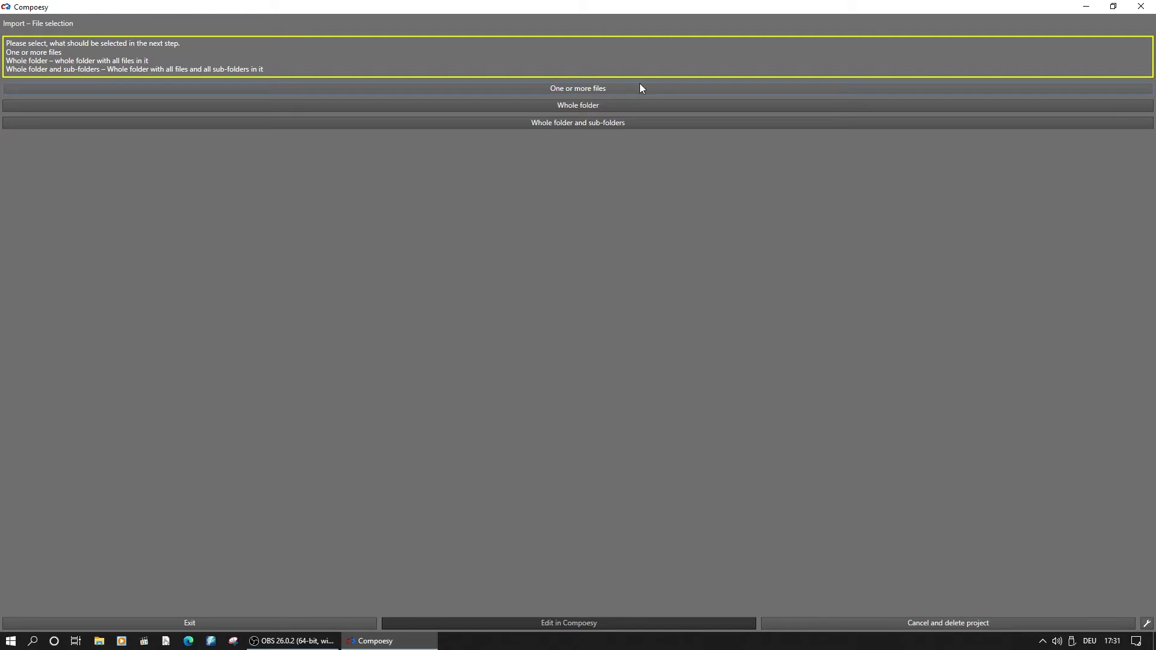
Import the whole 2020-07-10_Scuba_Diving MP4 folder with sub-folders, copied into the project
click(640, 121)
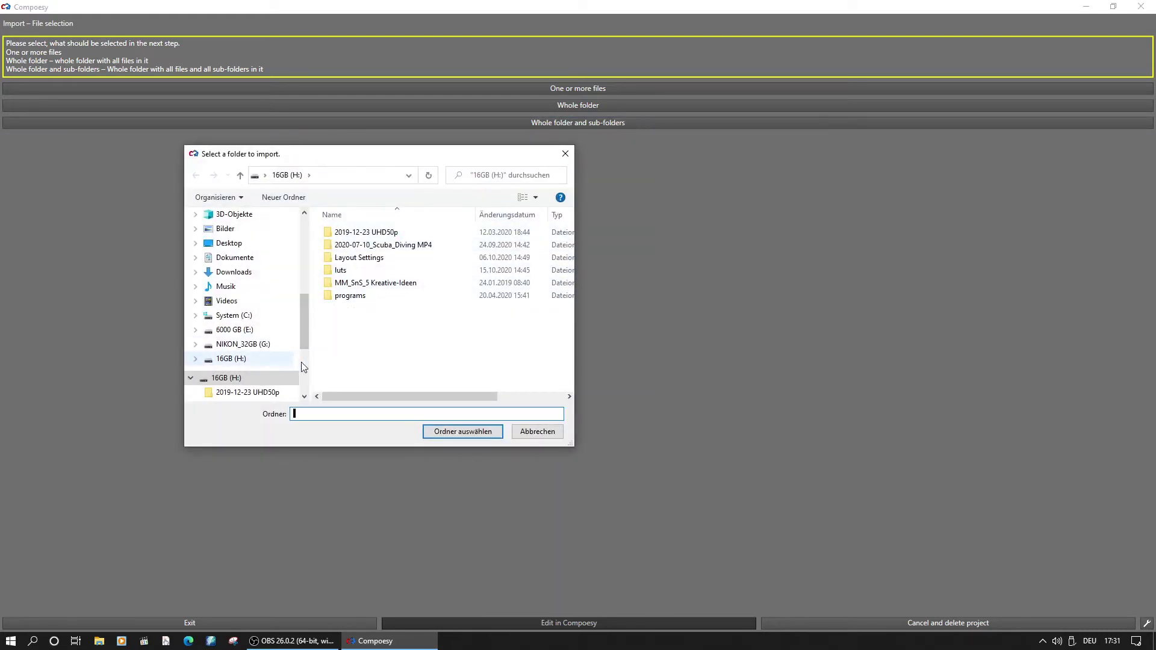
click(397, 248)
click(442, 431)
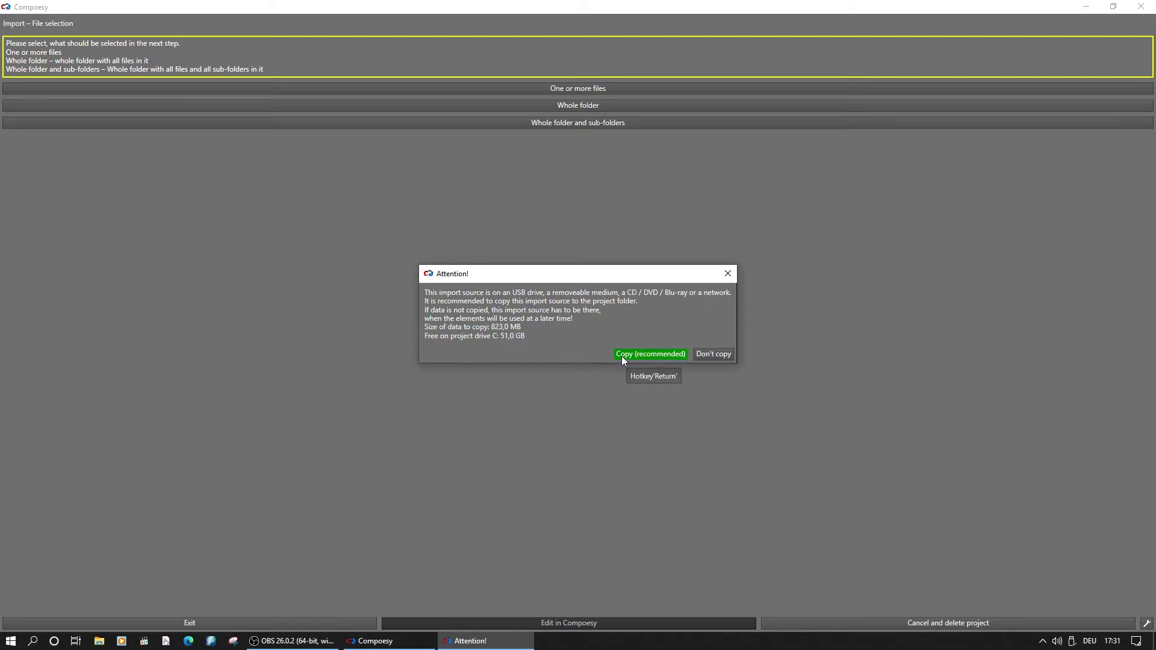
click(713, 358)
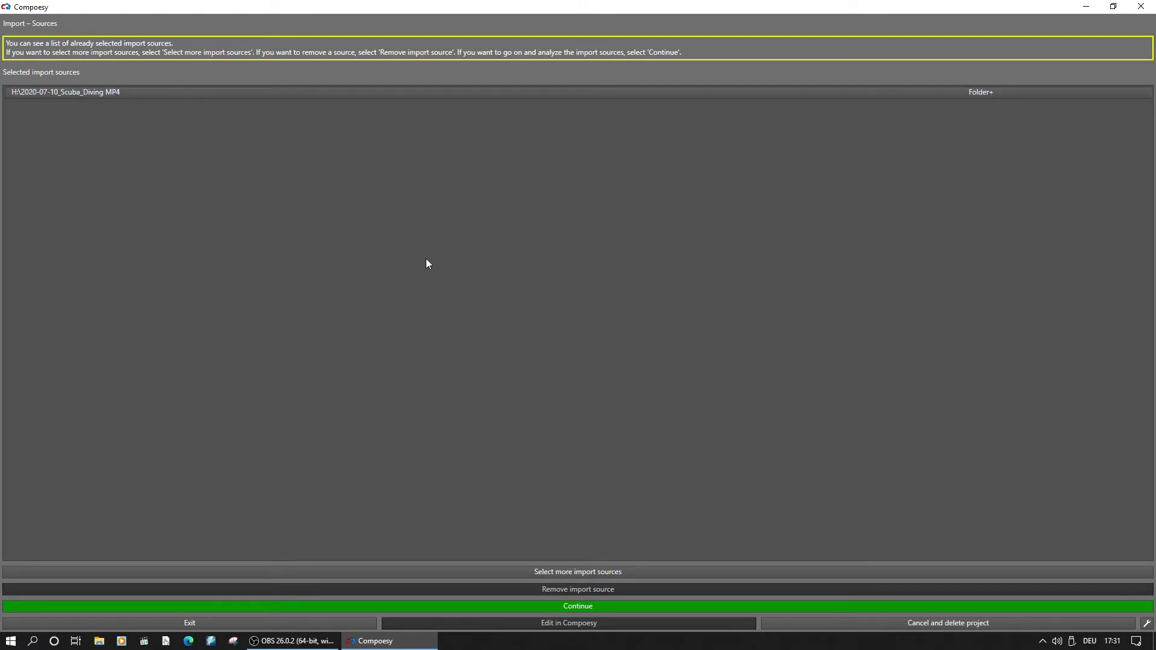
Preview clips Scuba-10 through Scuba-15 in the final file selection list
click(618, 606)
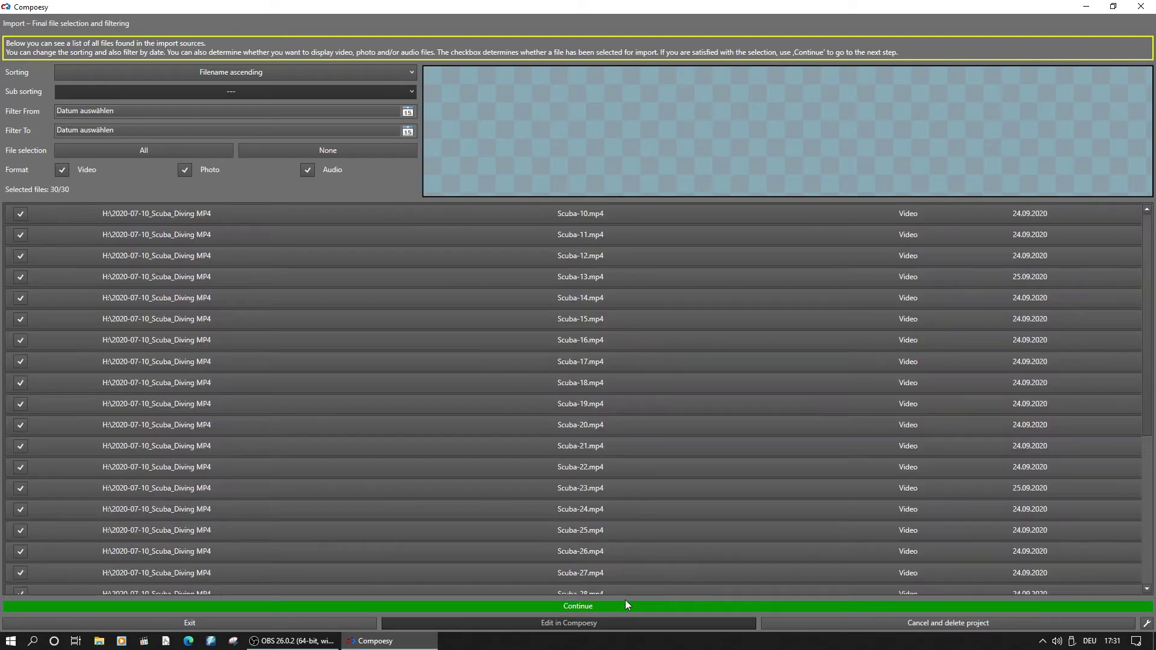
click(682, 221)
click(681, 235)
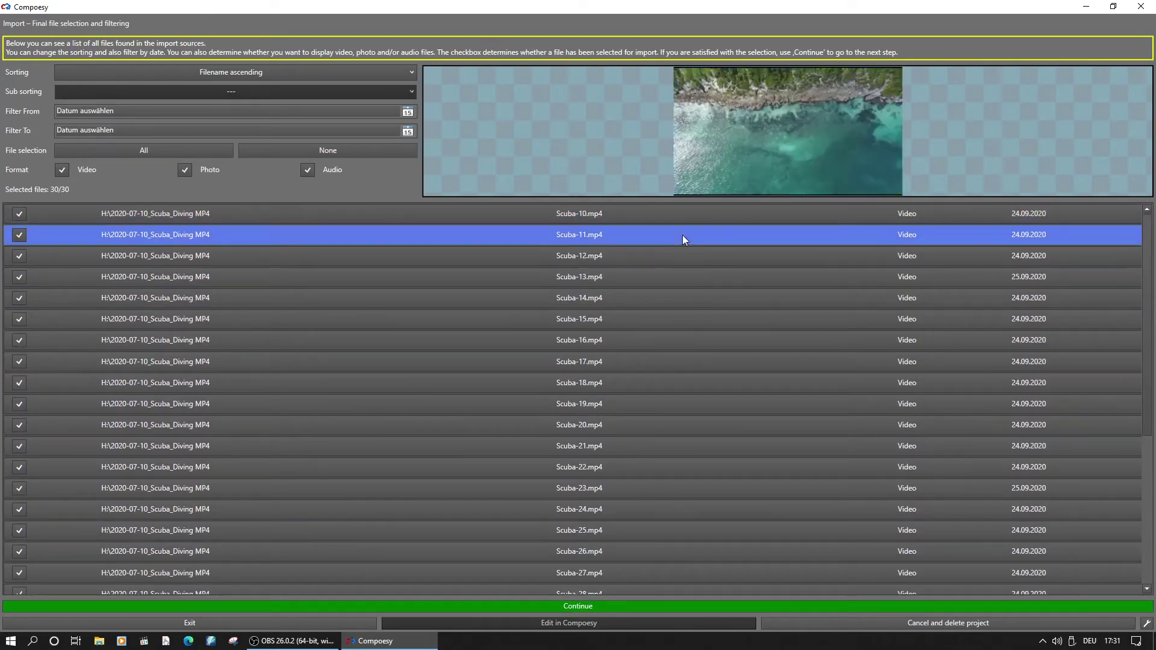
click(681, 255)
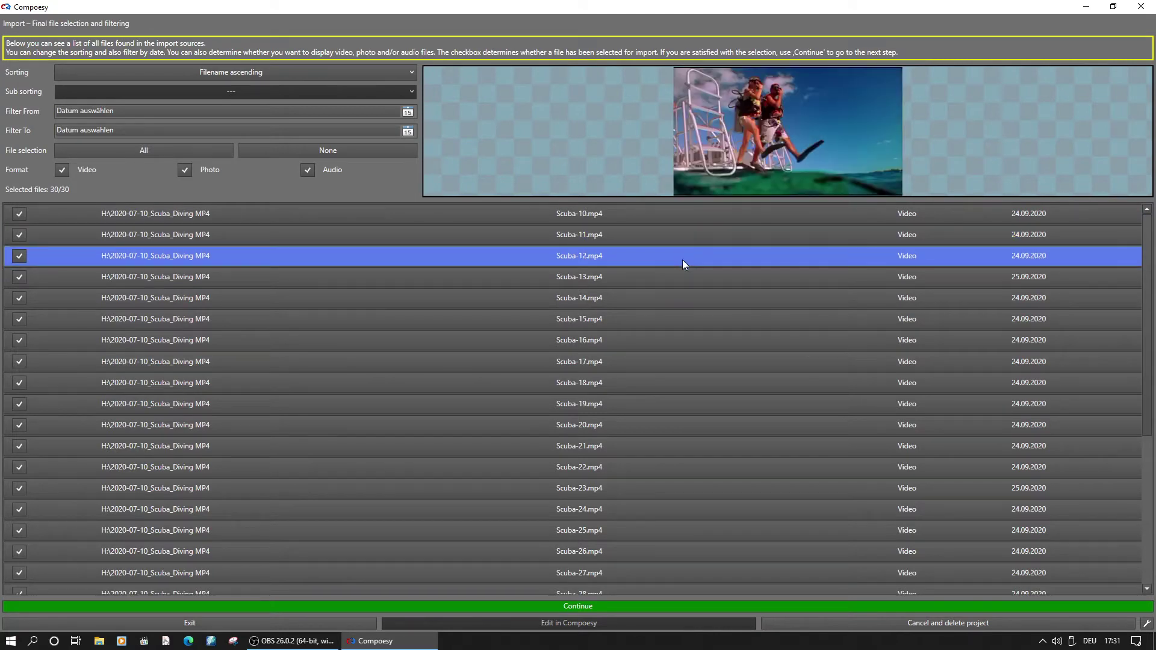
click(680, 281)
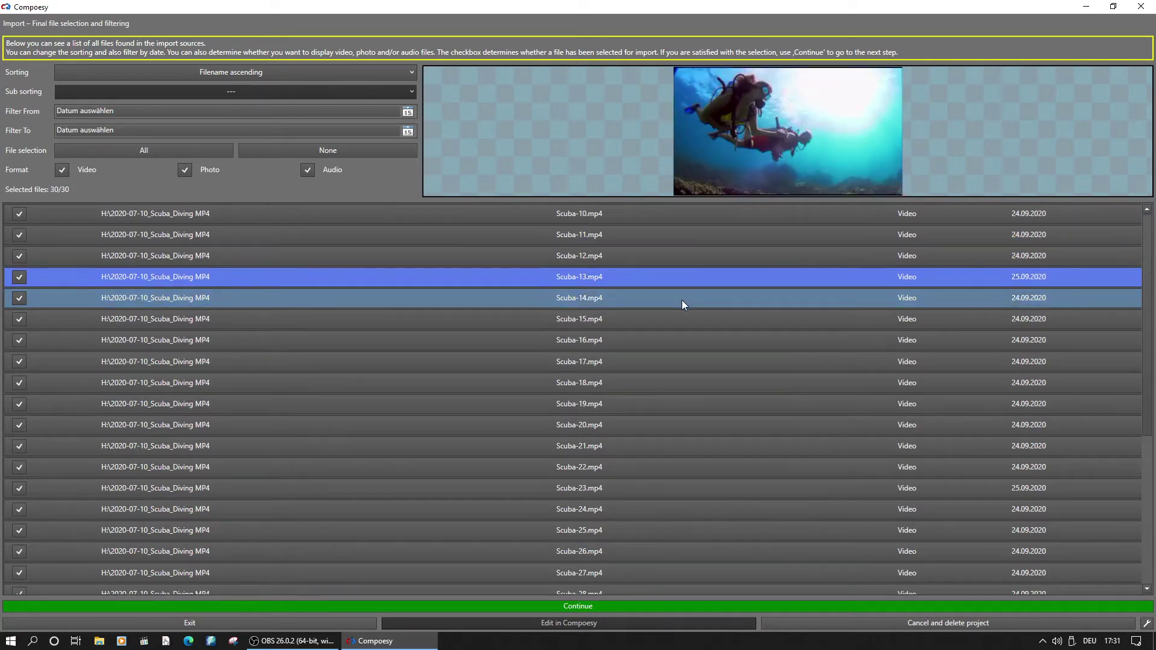
click(682, 300)
click(683, 319)
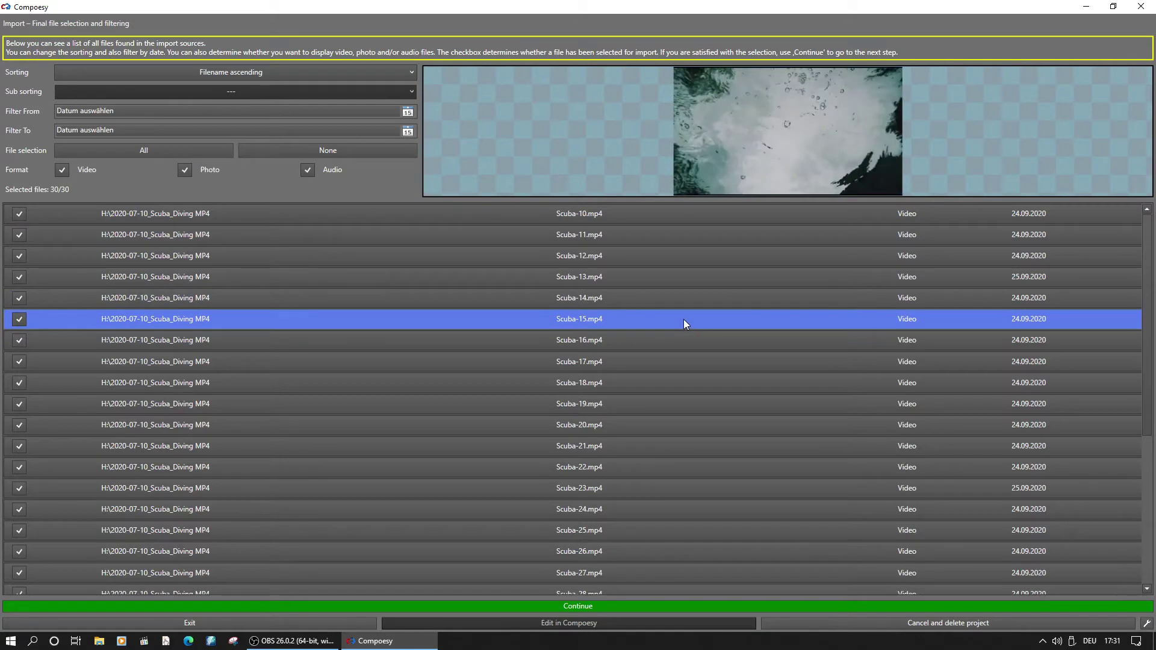
Leave the start and end date filters empty and accept all 30 clips for analysis
click(408, 113)
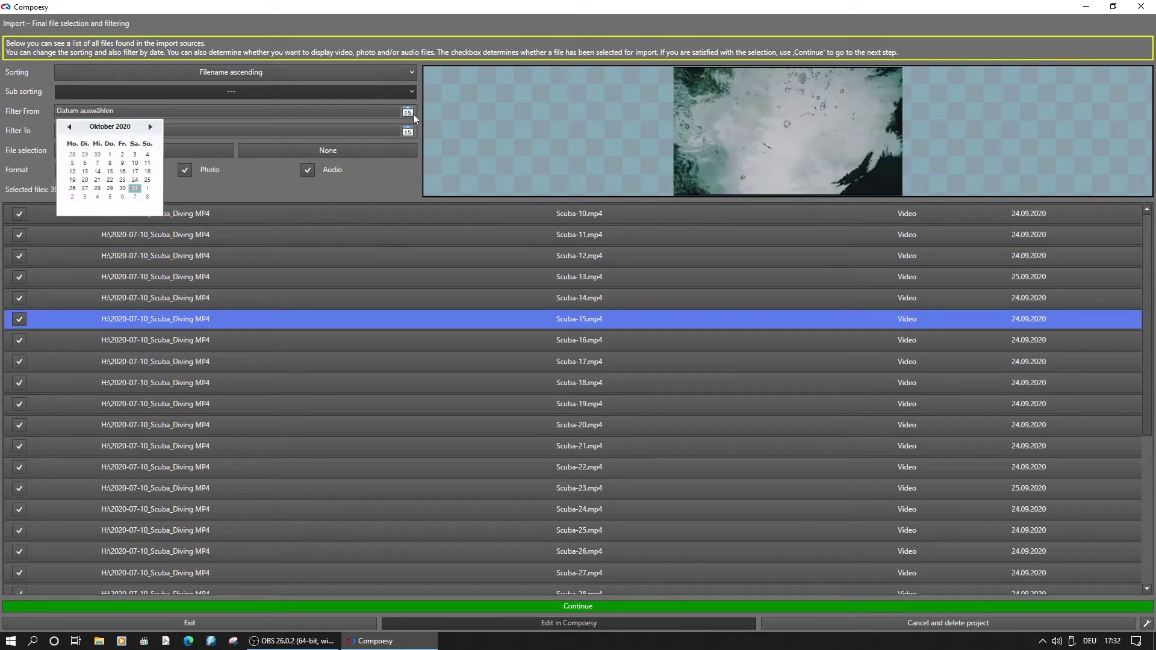
click(413, 114)
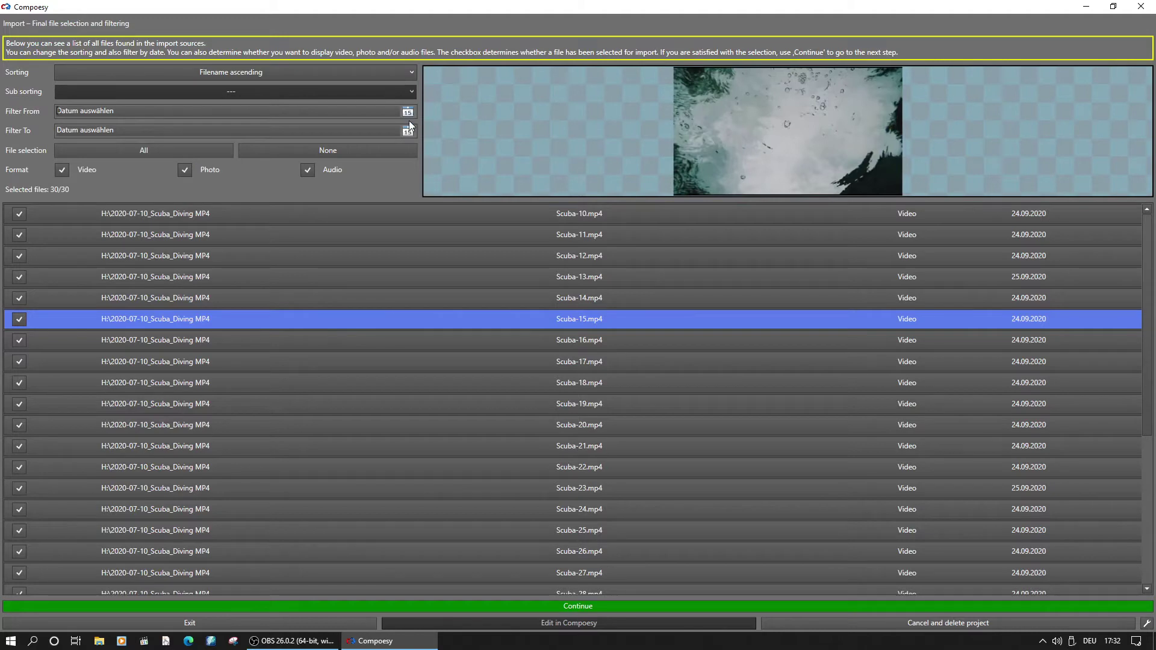
click(408, 131)
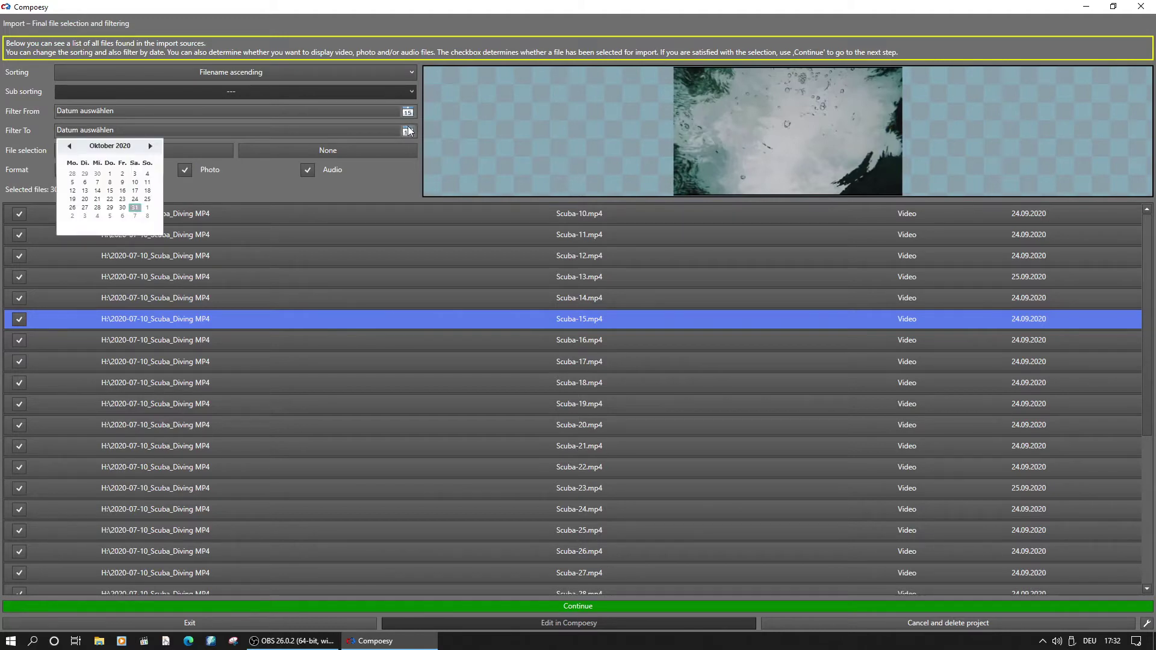
click(408, 131)
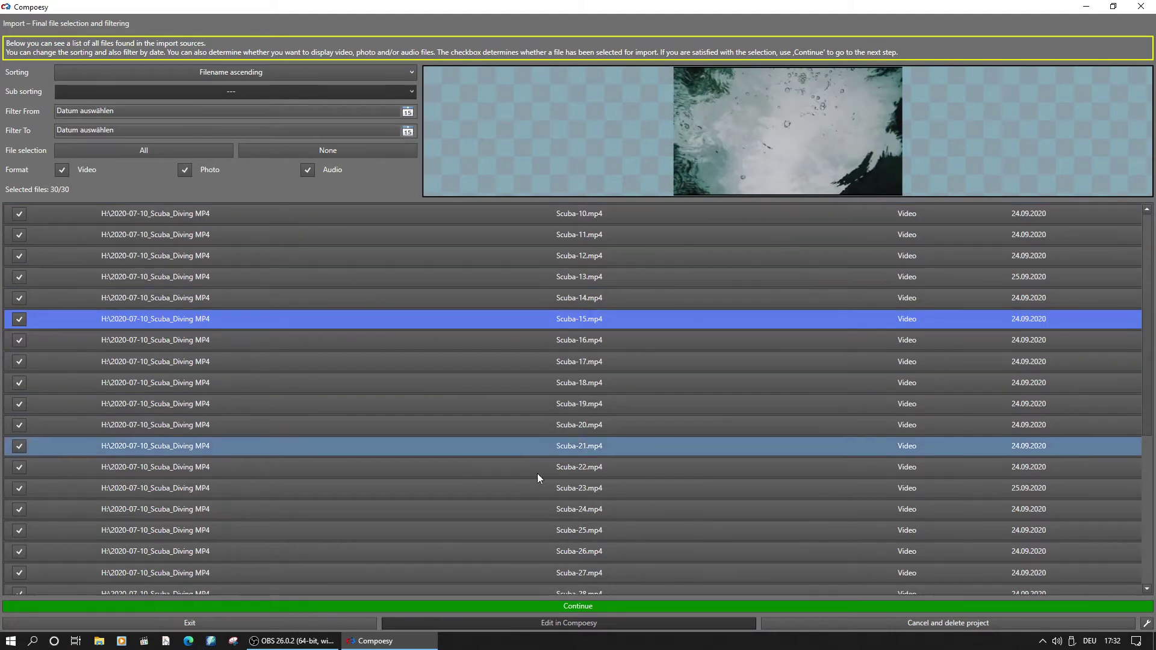
click(608, 603)
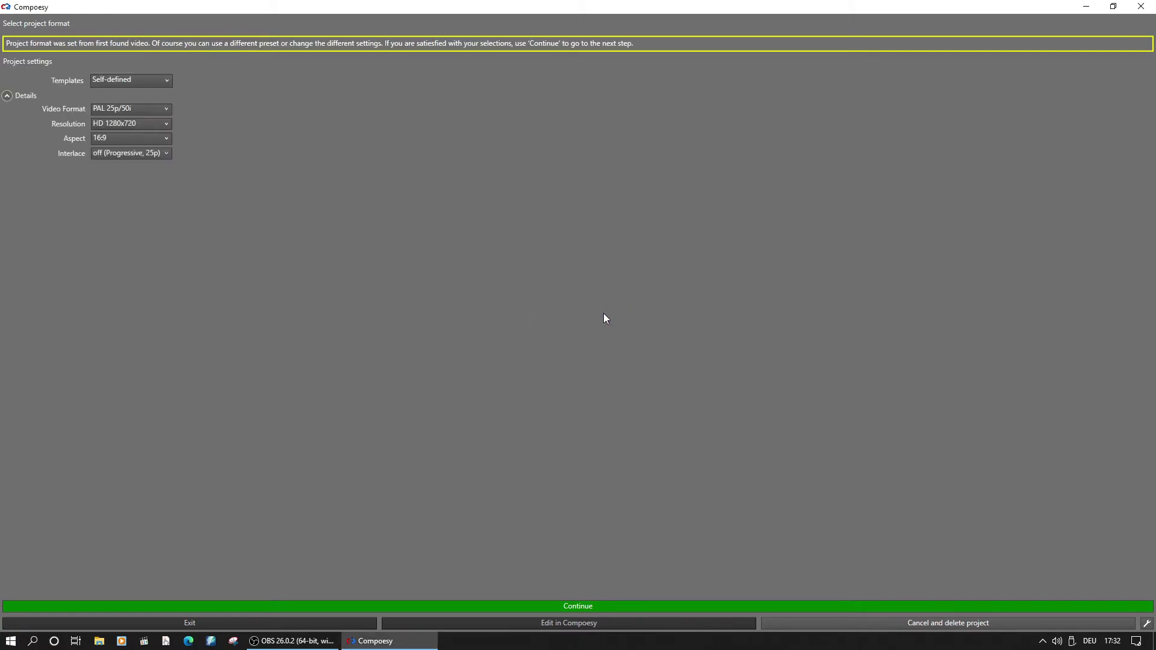
Keep the Self-defined format at HD 1280x720 resolution and accept it
click(142, 81)
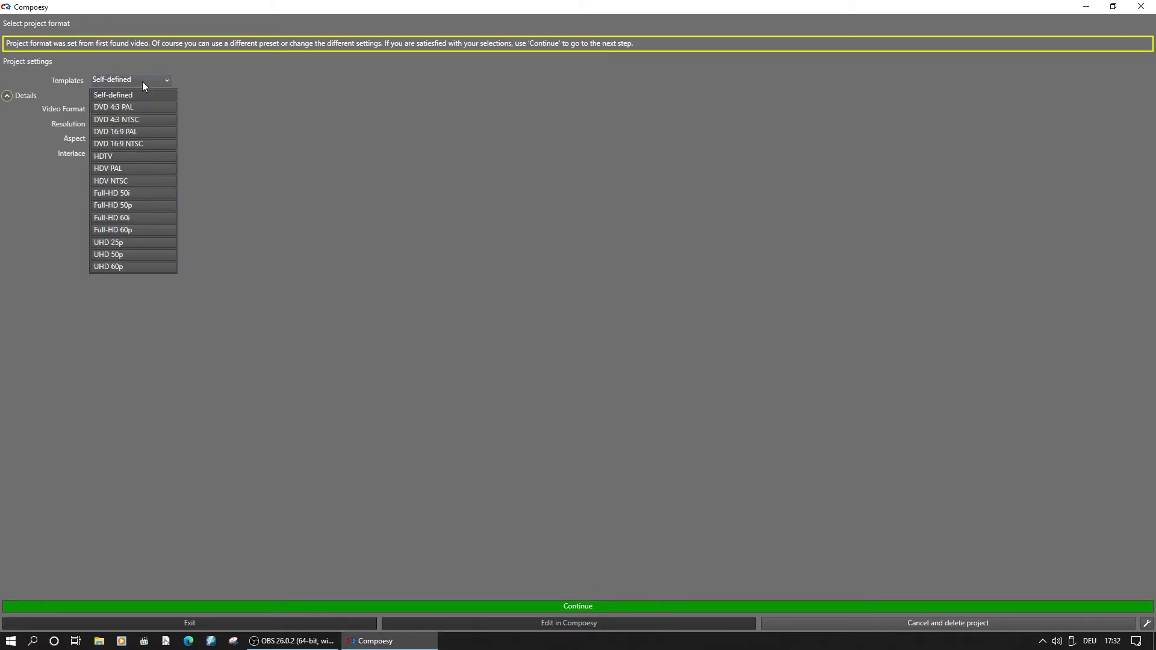
click(137, 300)
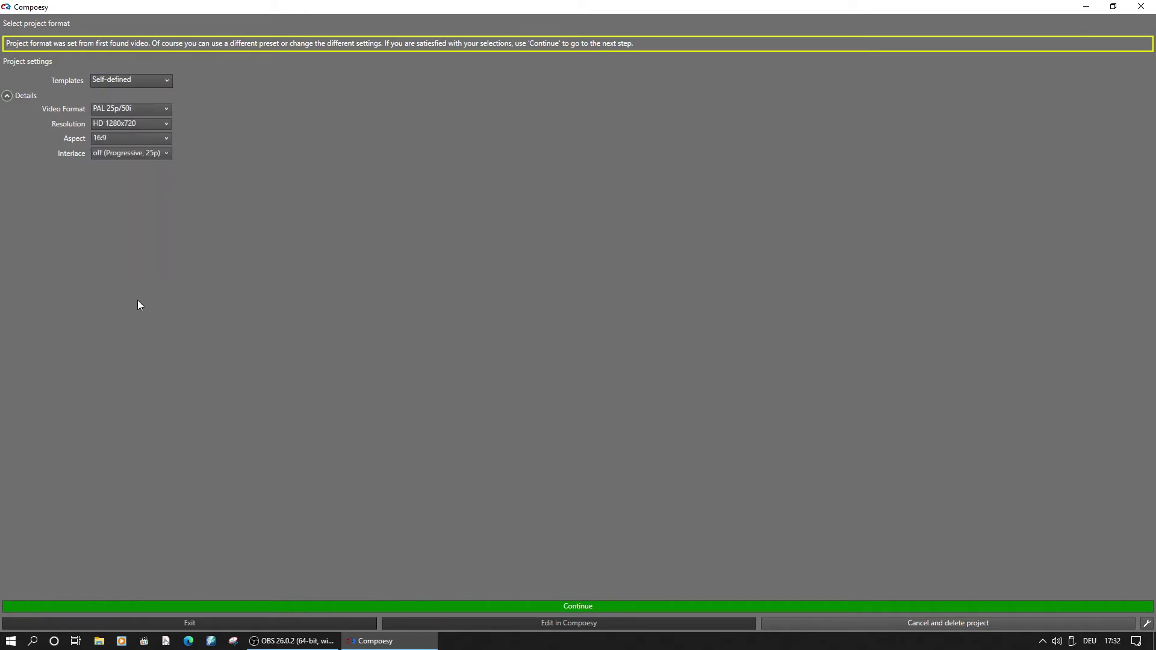
click(147, 123)
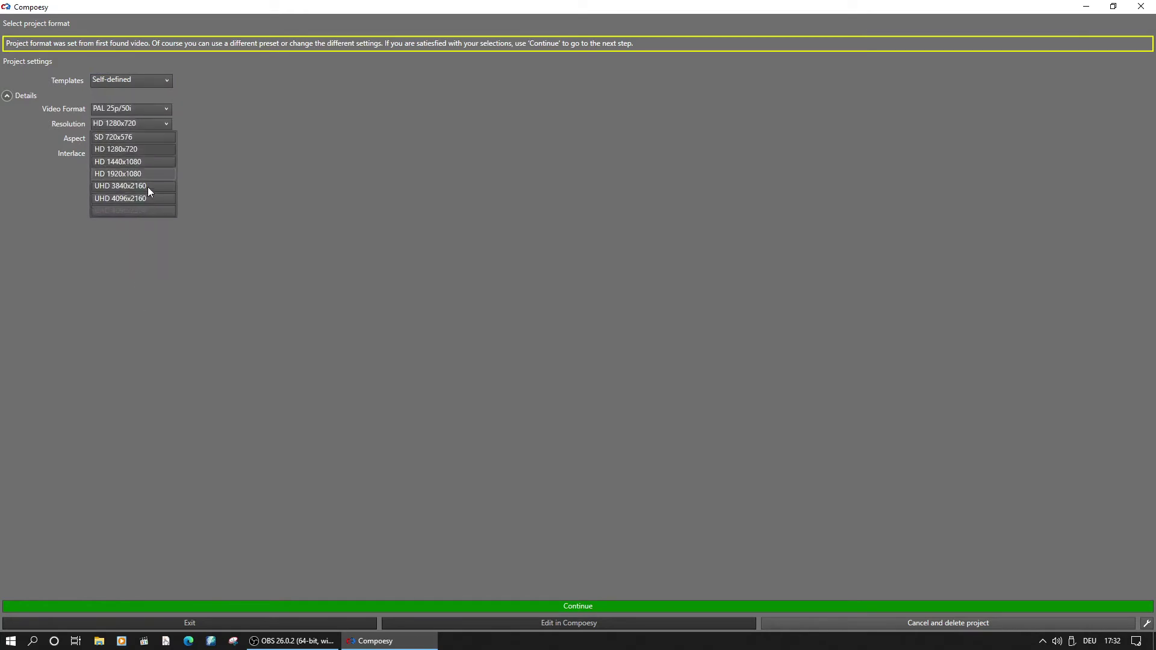
click(253, 265)
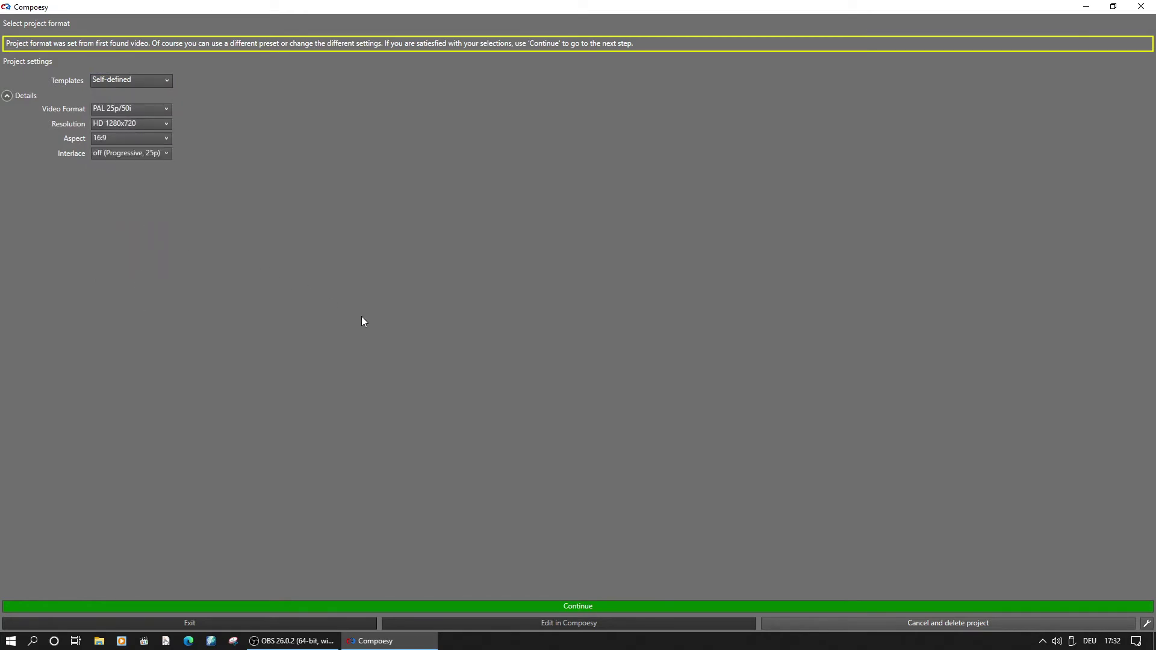
click(594, 607)
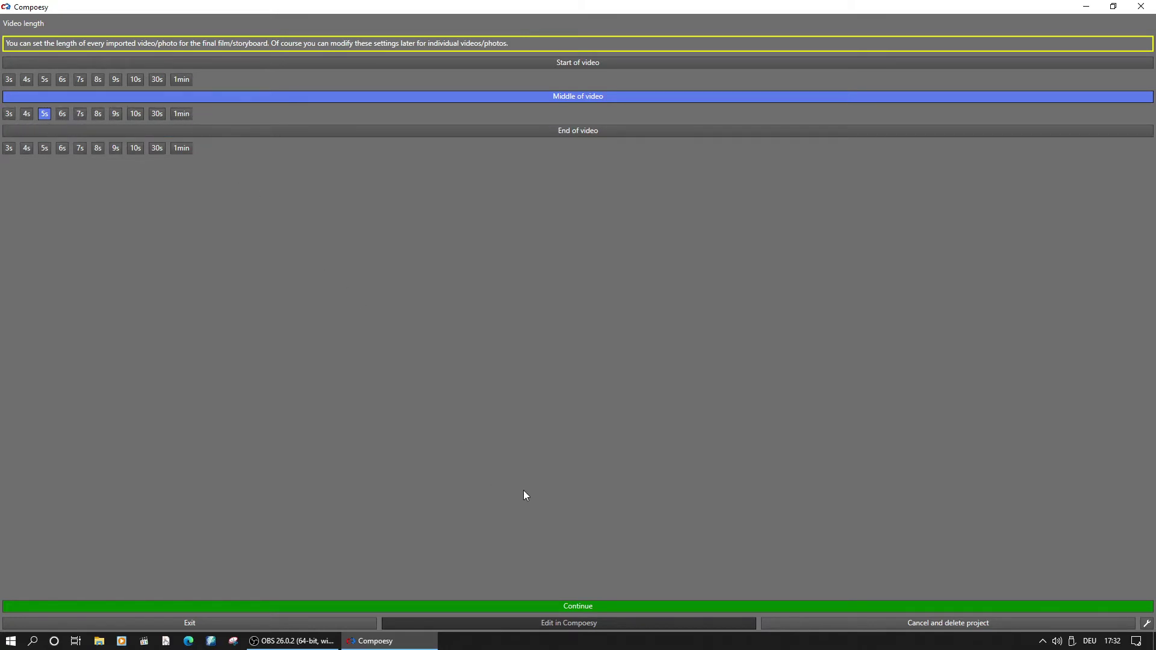
Accept the 5s default clip lengths, try the Contrast slider in Expert settings, and continue to the storyboard
click(602, 609)
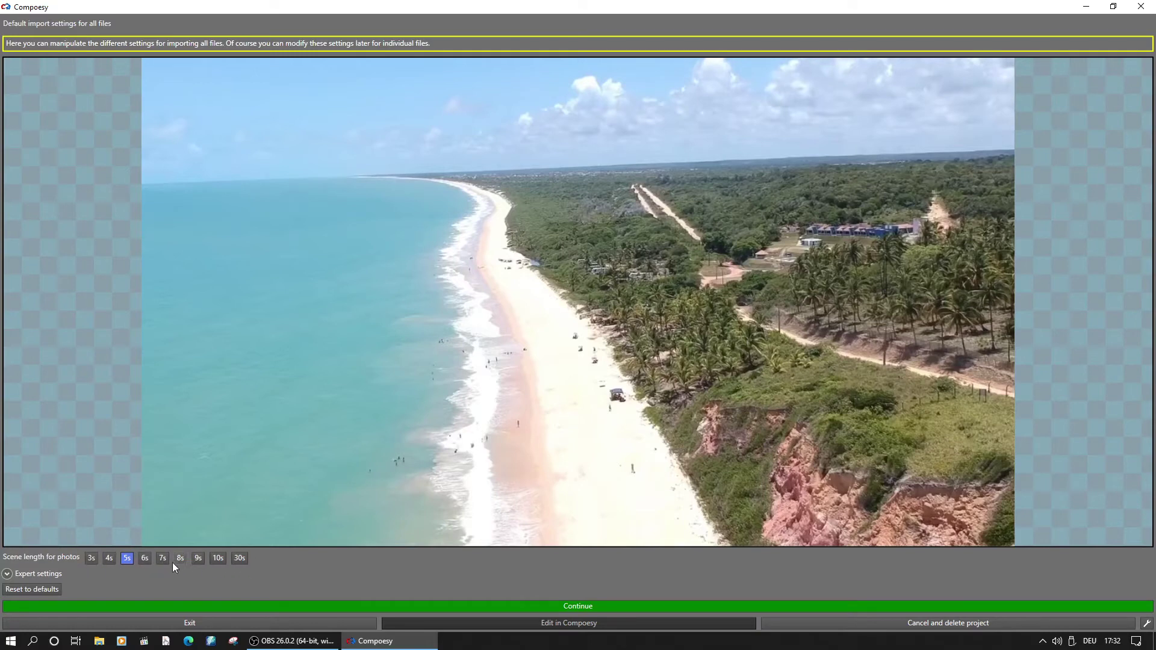
click(7, 573)
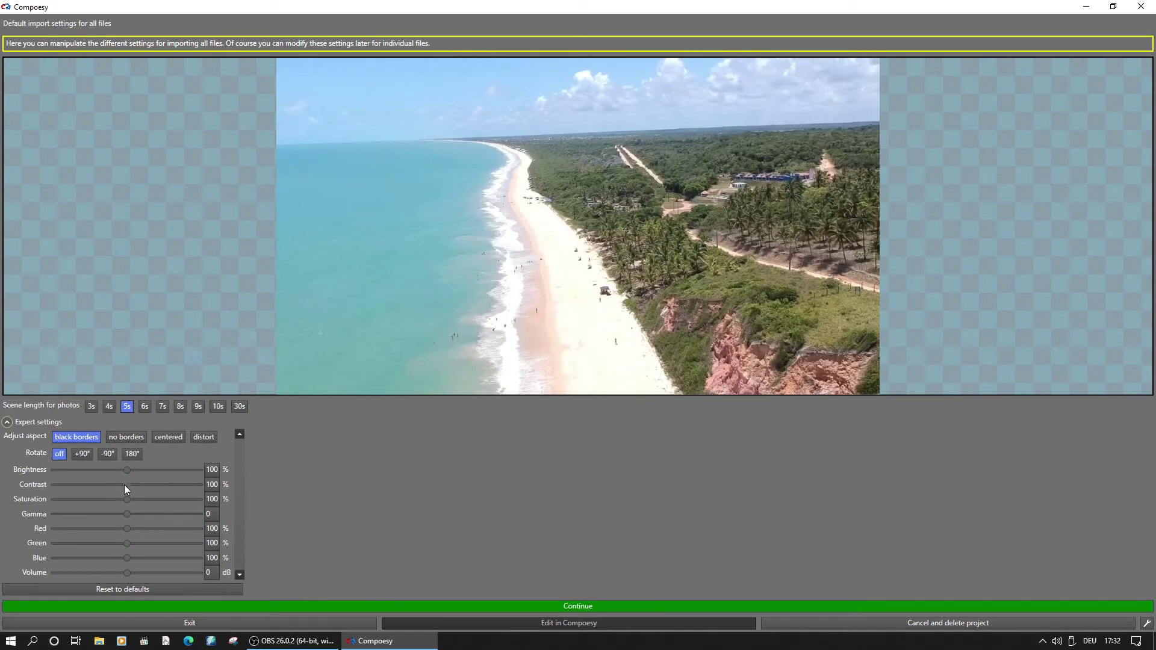
mouse_move(126, 485)
mouse_down()
mouse_move(157, 487)
mouse_move(100, 486)
mouse_move(125, 487)
mouse_up()
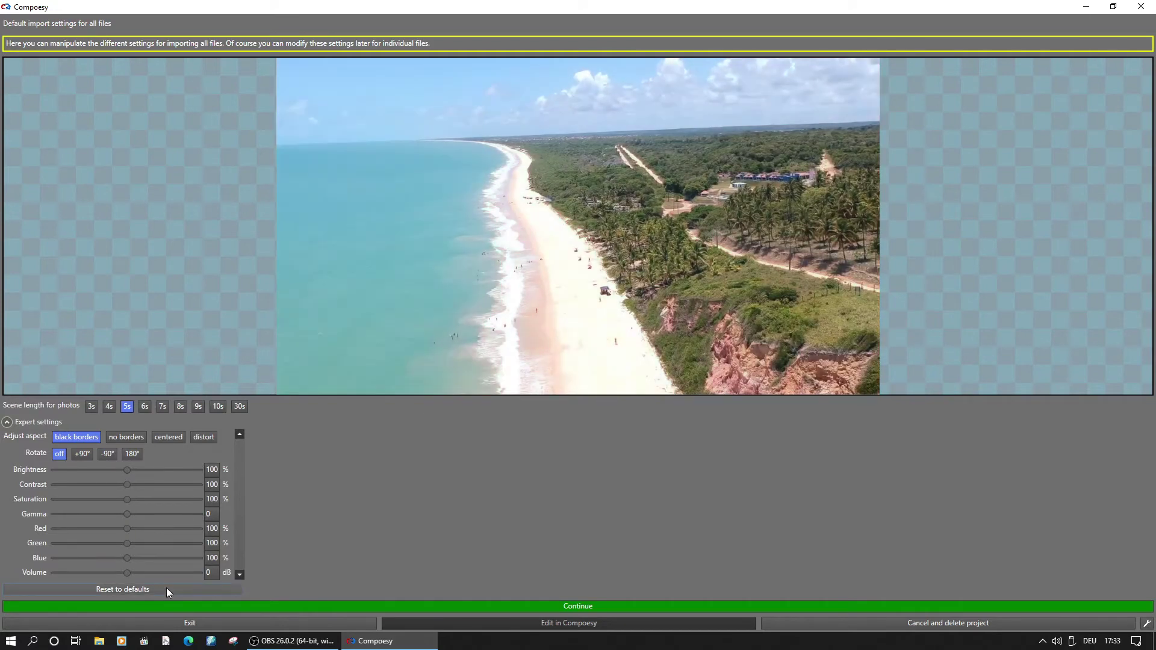
click(178, 606)
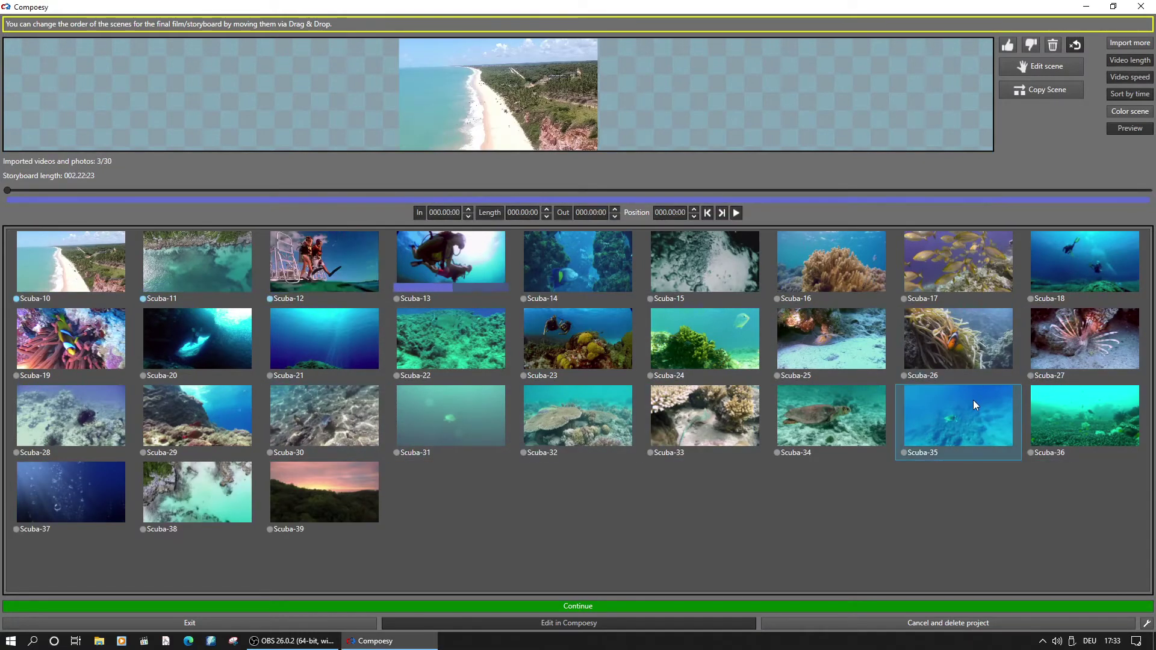
Move Scuba-35 before Scuba-34, Scuba-25 after Scuba-33, and Scuba-37 earlier
drag(972, 399, 735, 418)
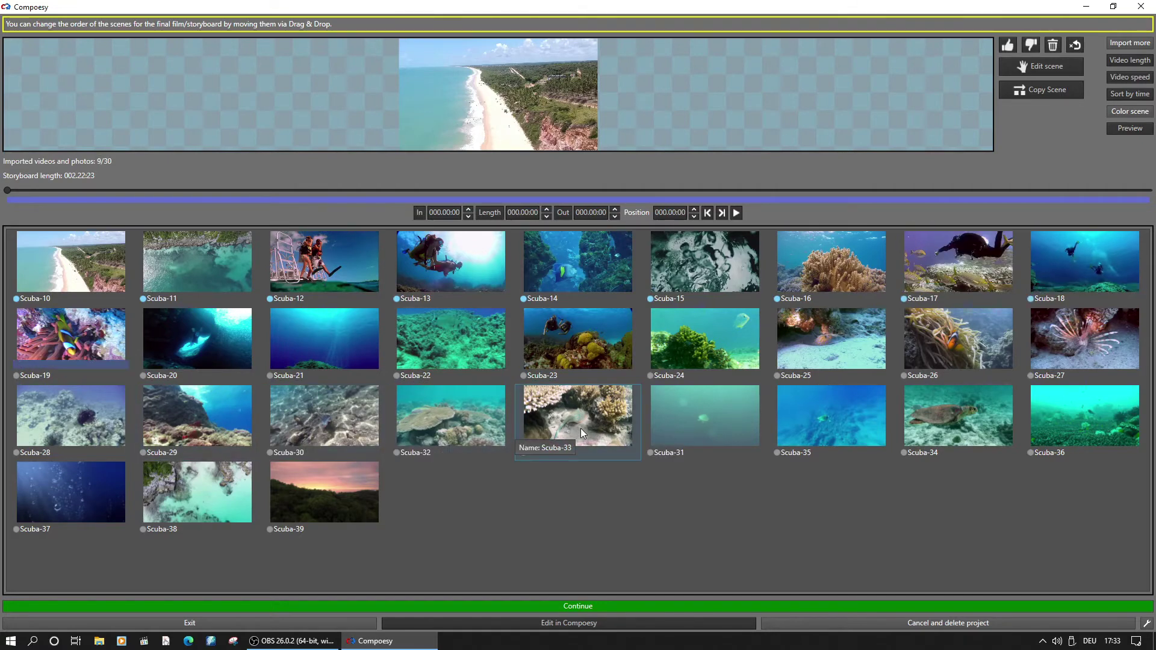
drag(828, 343, 683, 413)
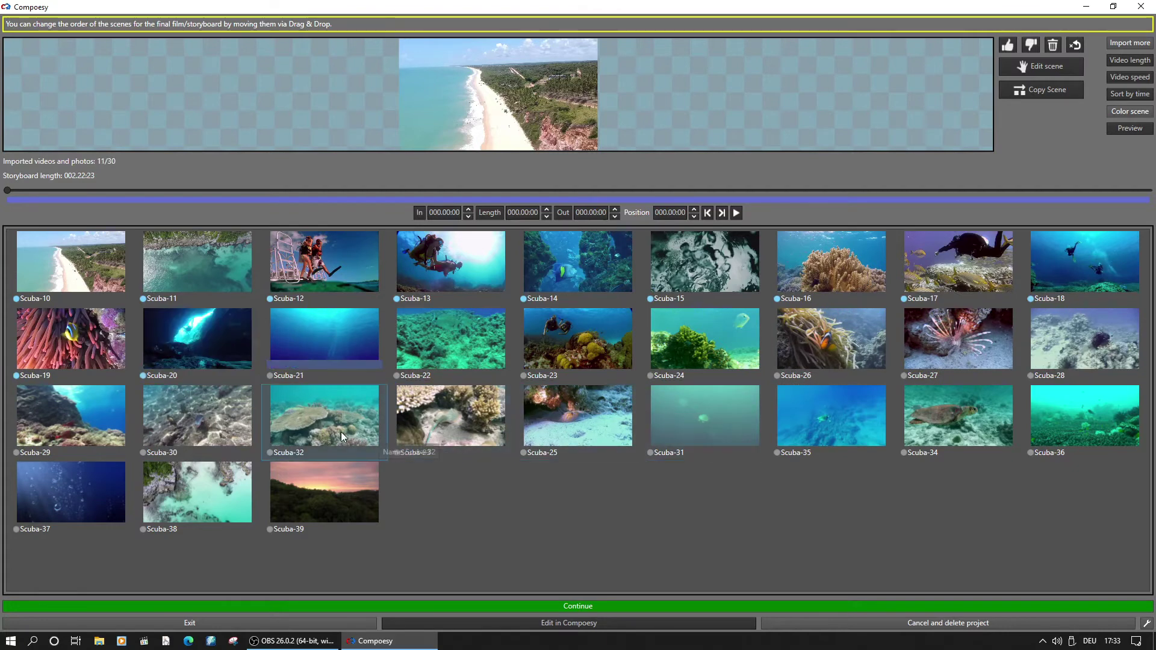
drag(78, 498, 512, 268)
Set Scuba-11's start point at 000.02:03 using the Position slider
click(222, 260)
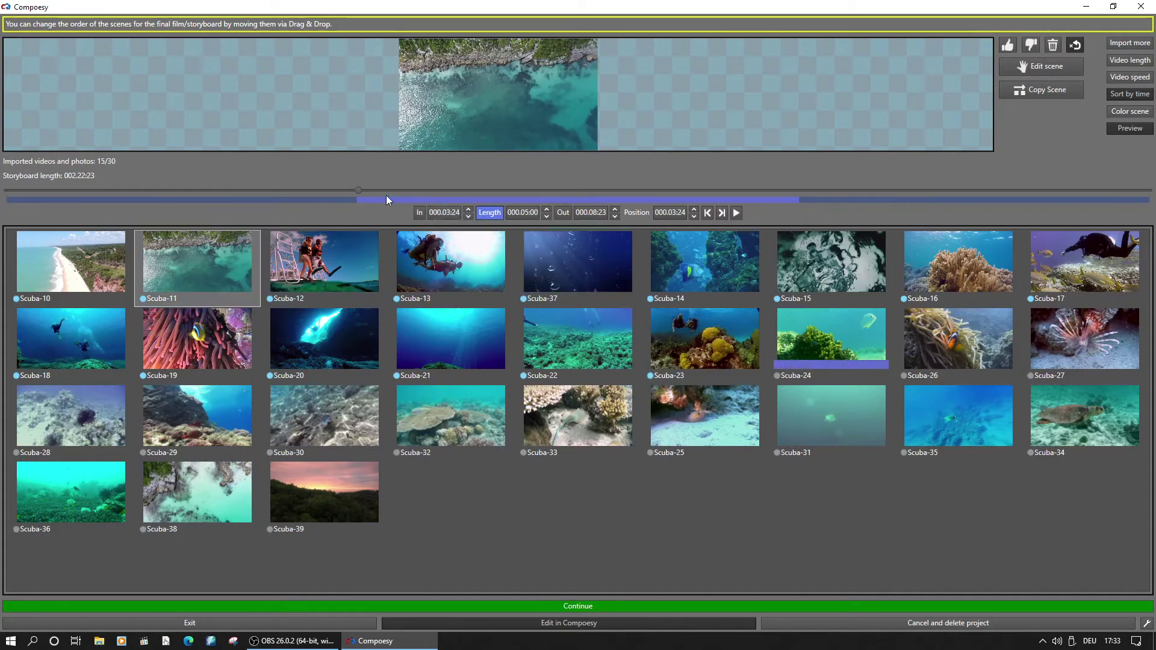
drag(360, 191, 195, 191)
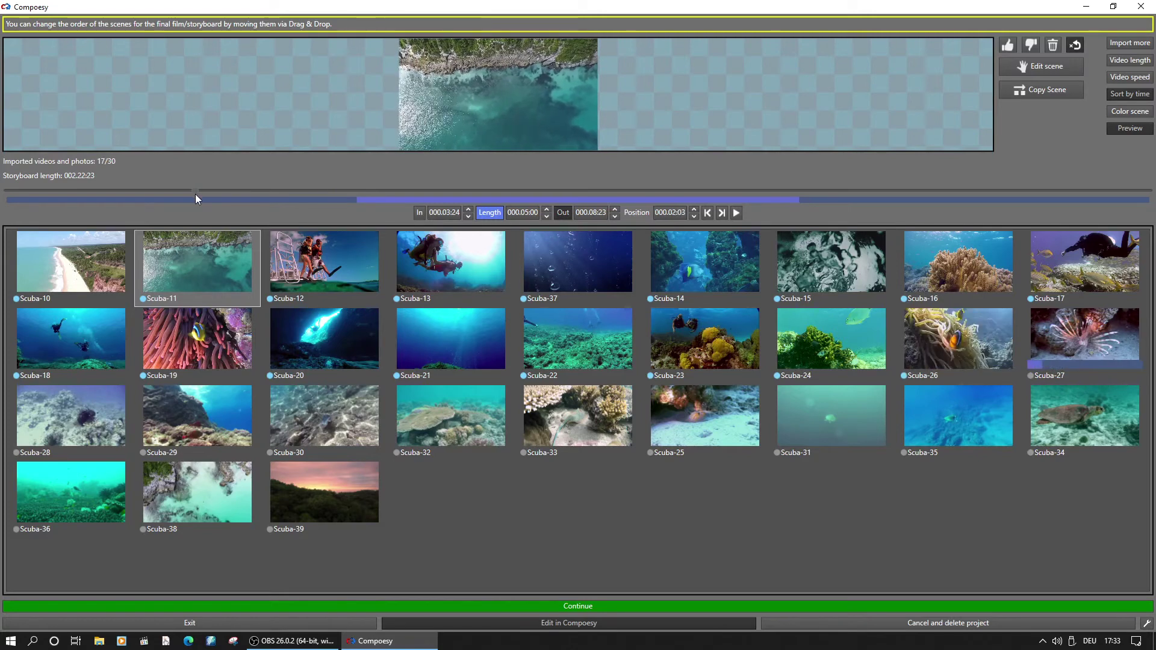
click(420, 213)
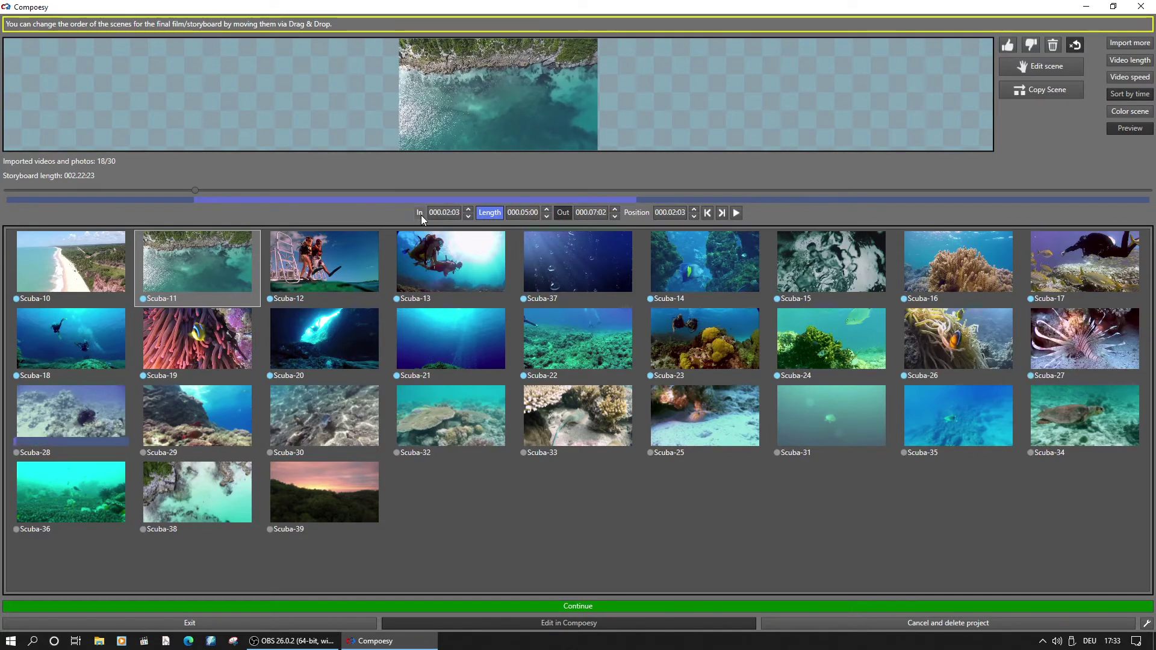
Jump between the trimmed Scuba-11's end and start points and play it back
click(722, 212)
click(709, 212)
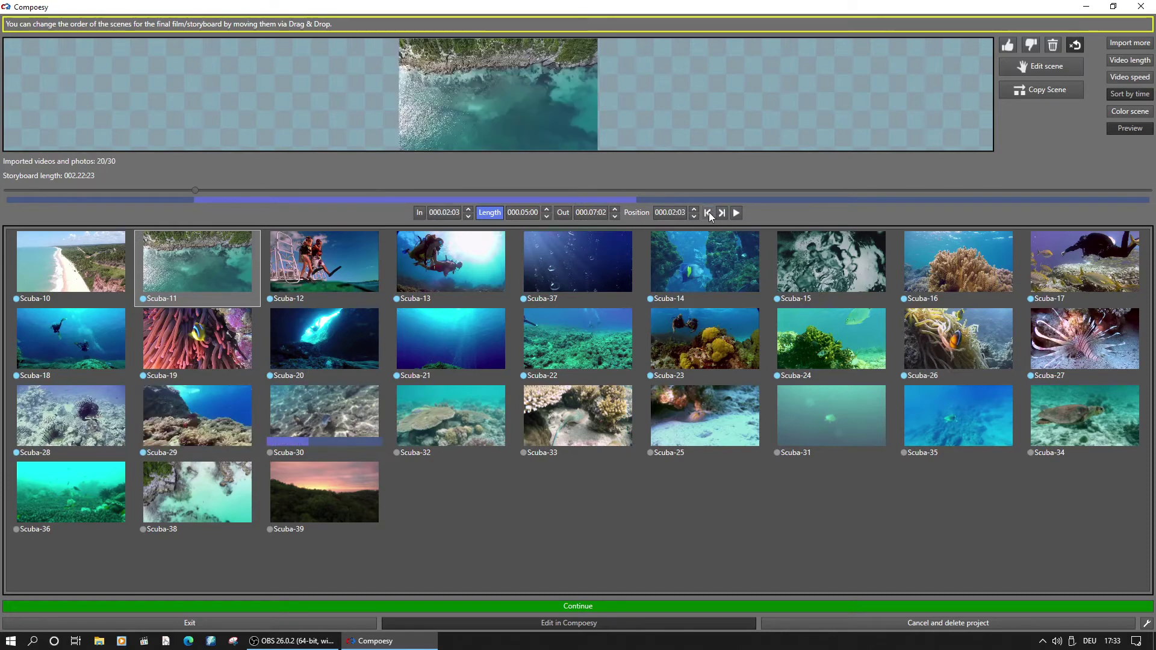
click(736, 213)
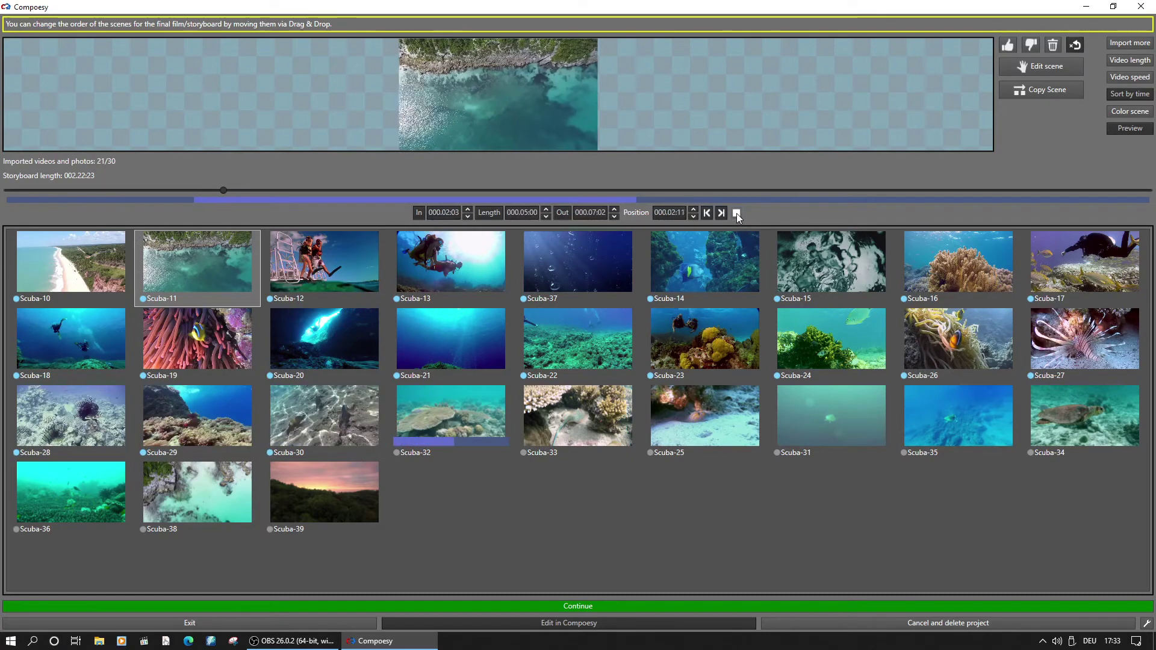
click(736, 214)
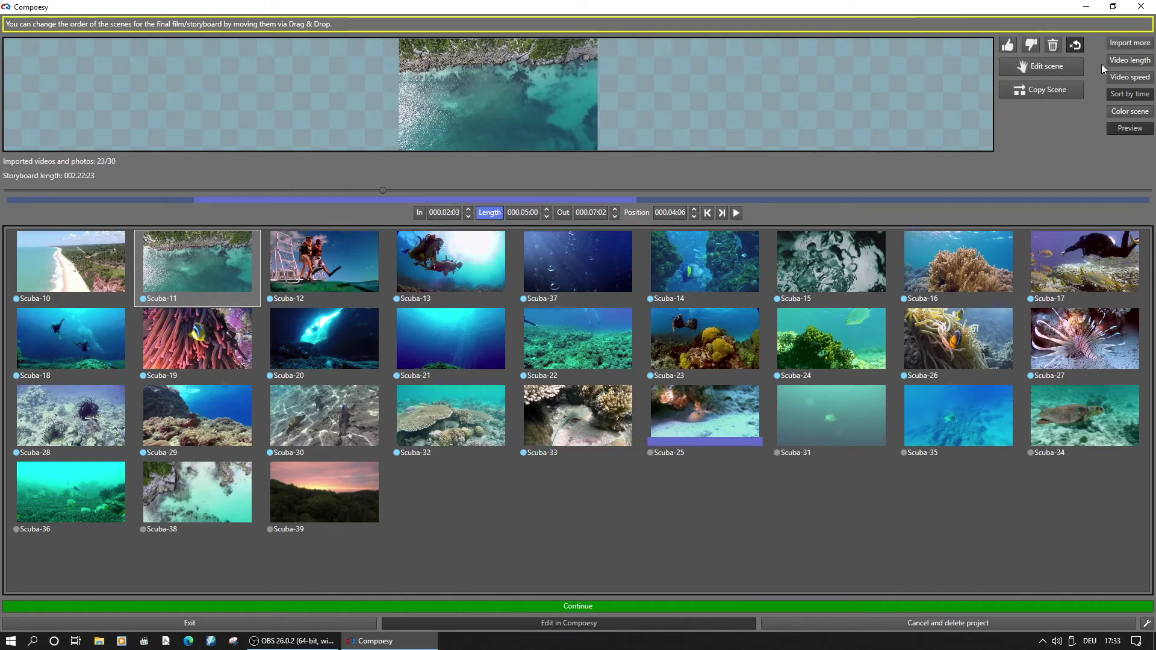
Add a black three-second colour scene at the very start of the storyboard, before Scuba-10
click(1134, 113)
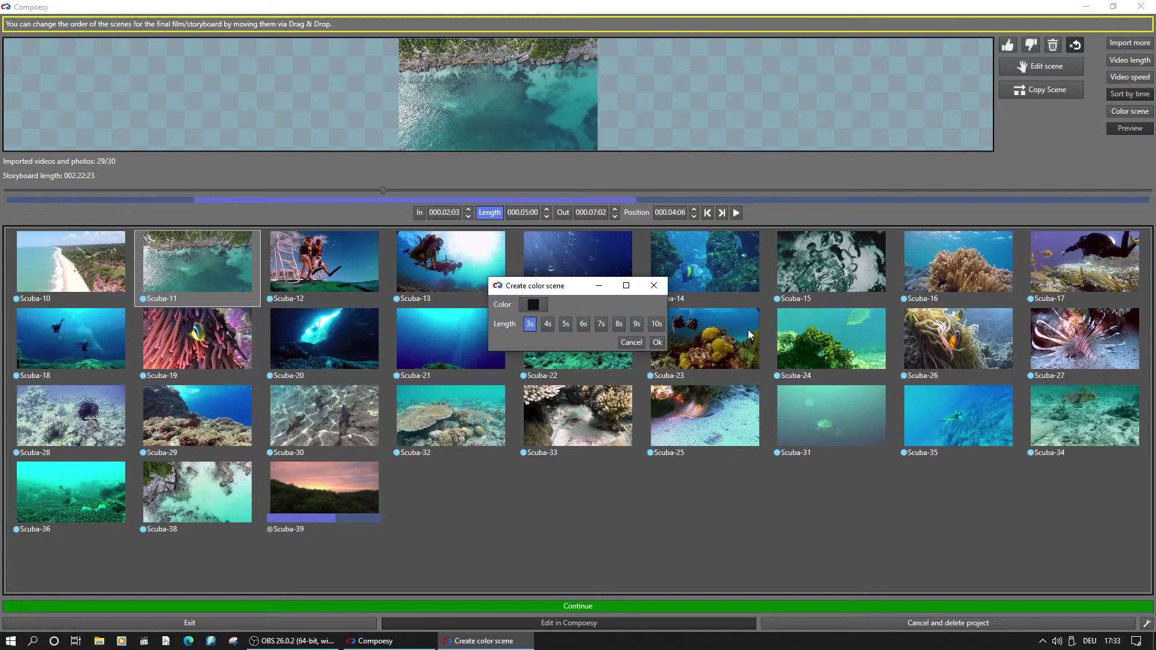
click(657, 342)
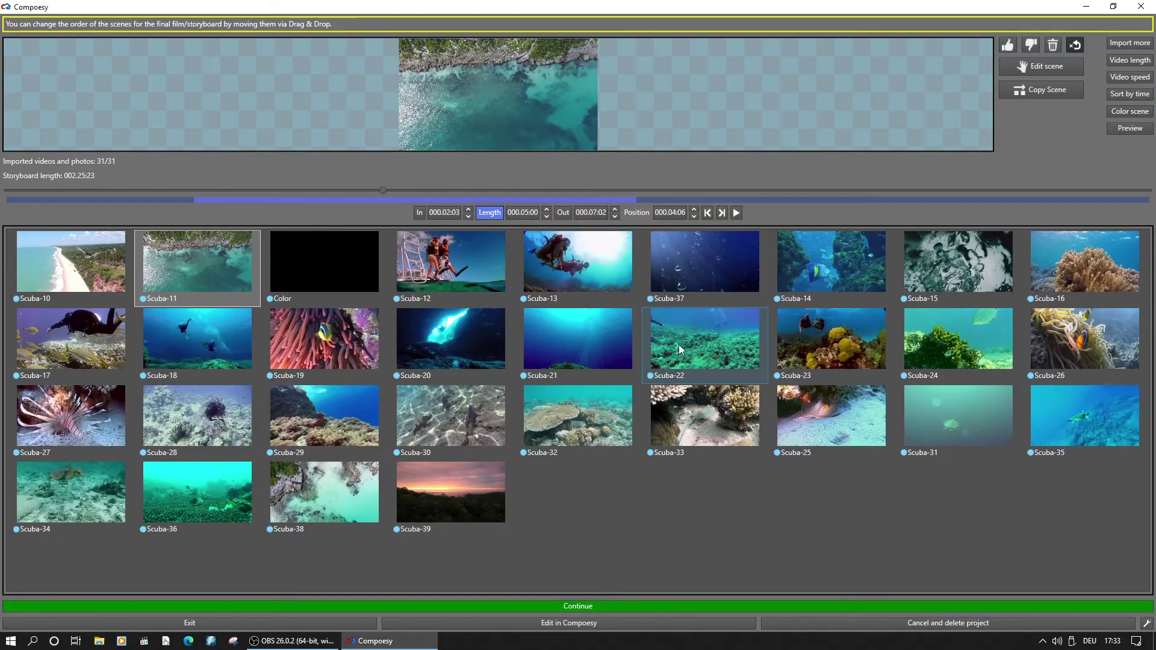
drag(328, 282, 77, 288)
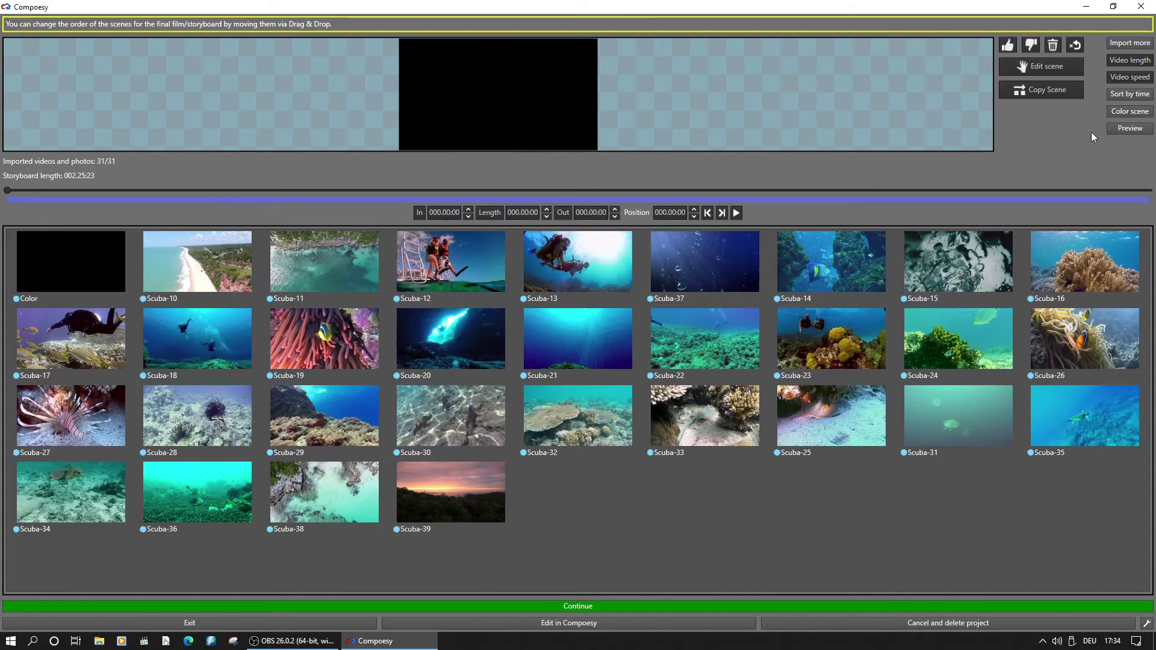
Add a second black colour scene and move a Color scene to the end, after Scuba-39
click(1129, 112)
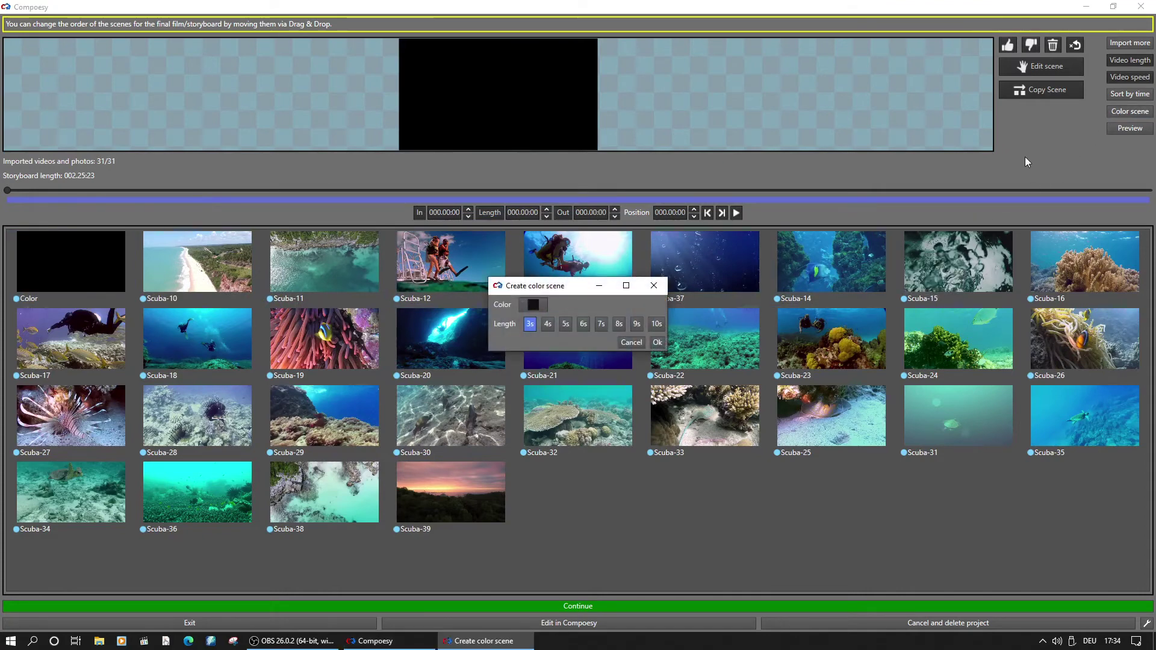
click(657, 342)
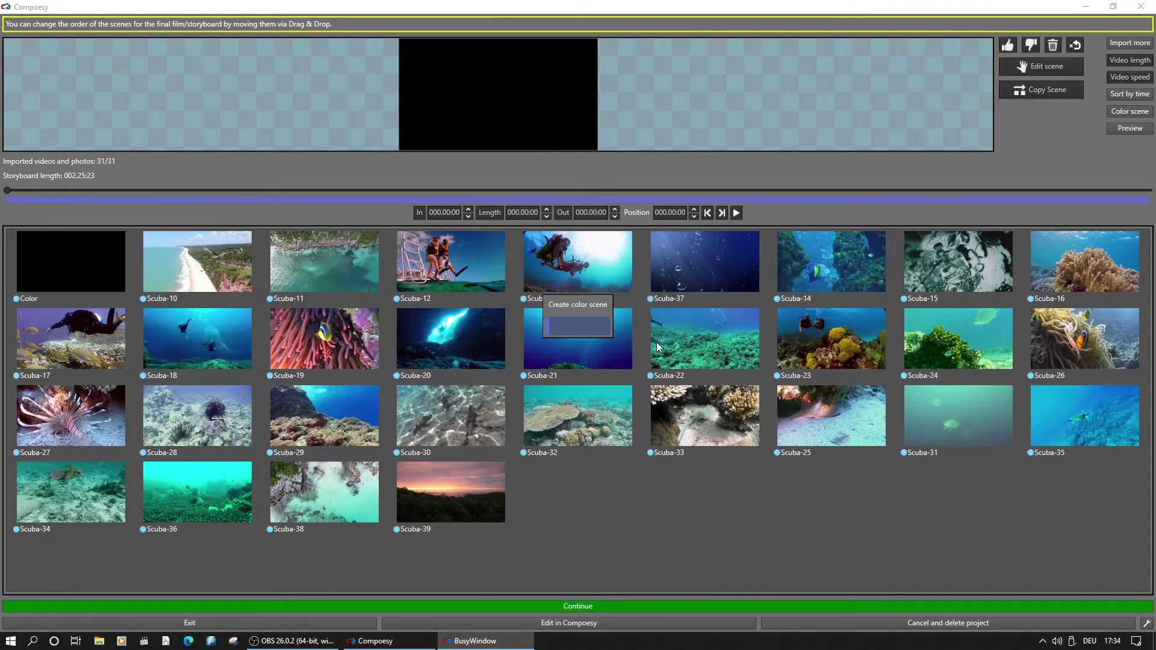
drag(233, 259, 700, 485)
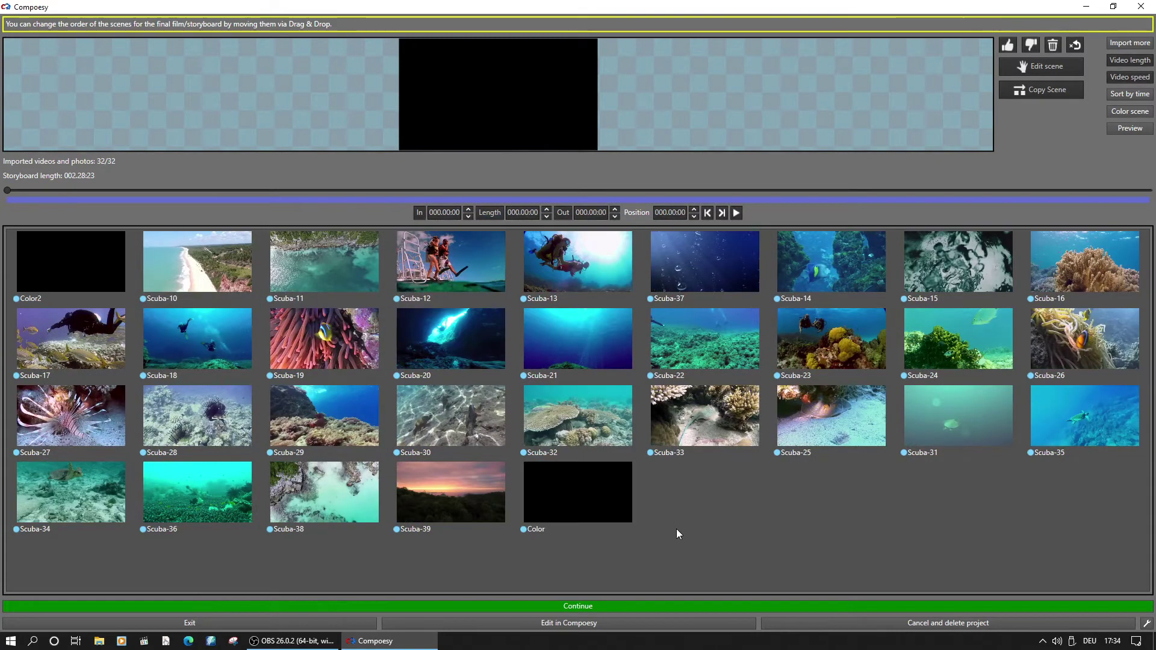
Enable the Diagonal, Horizontal and Crossfade transitions
click(654, 604)
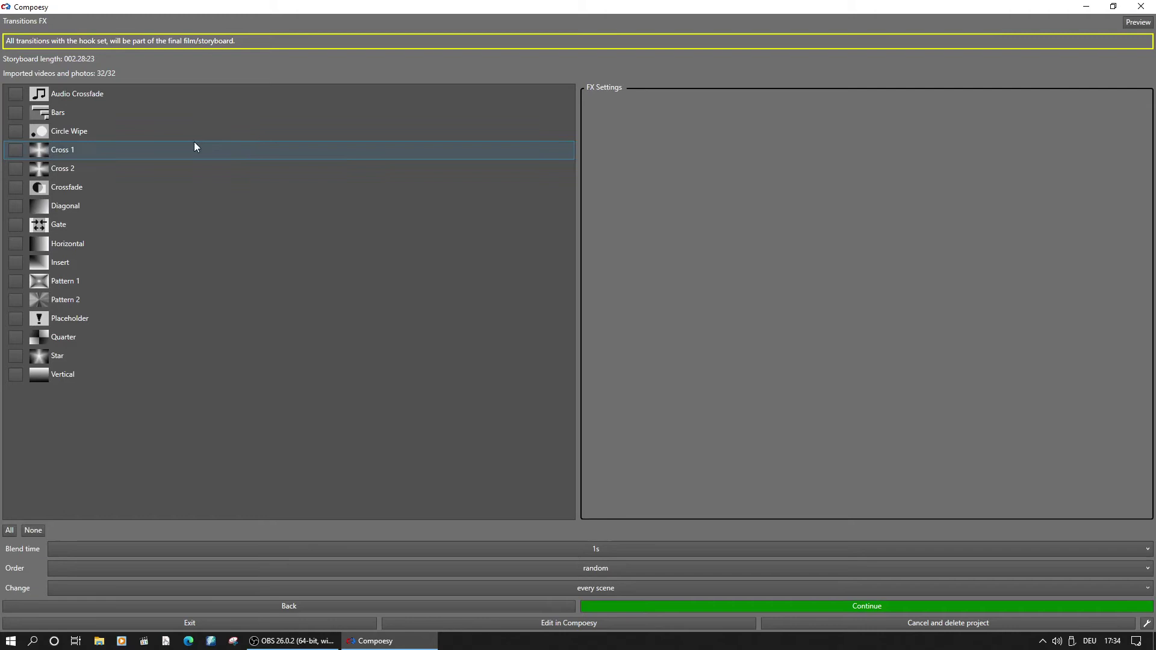
click(15, 206)
click(15, 244)
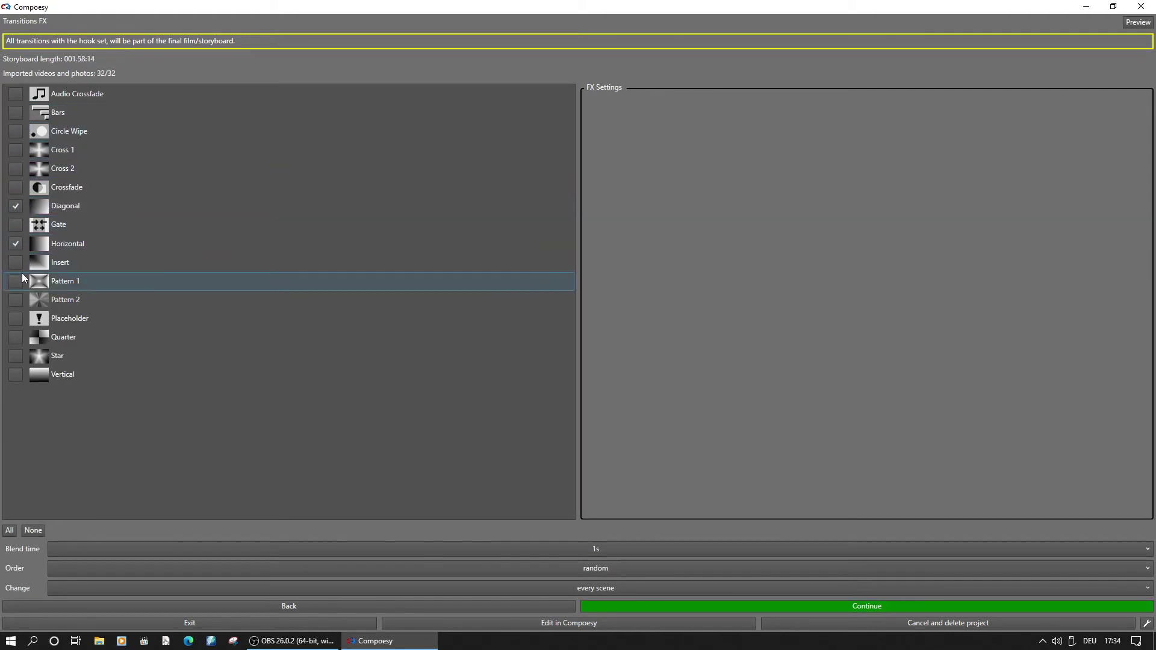
click(15, 188)
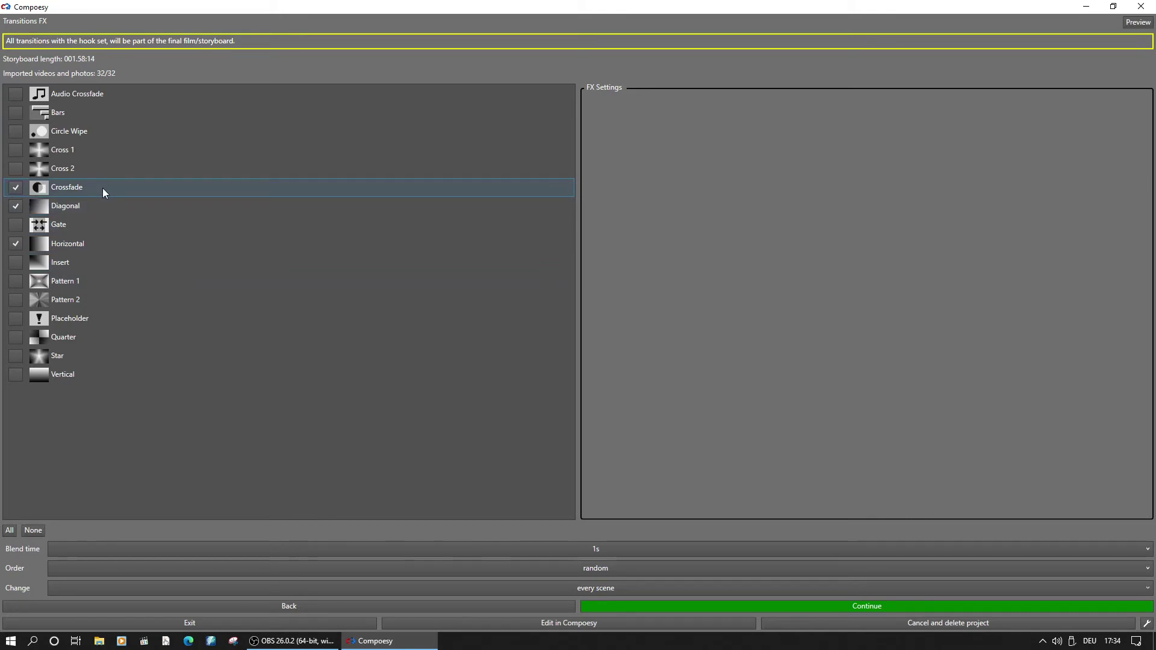
Keep Soft border for Diagonal, 1s blend time, random order and a transition at every scene
click(104, 188)
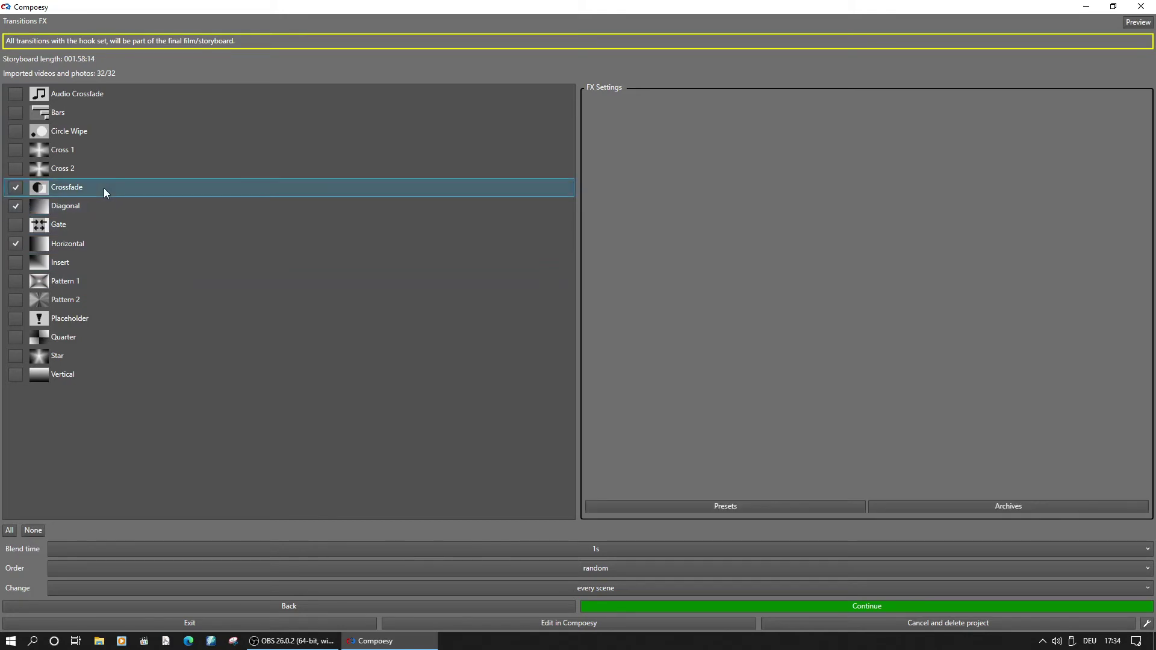
click(114, 203)
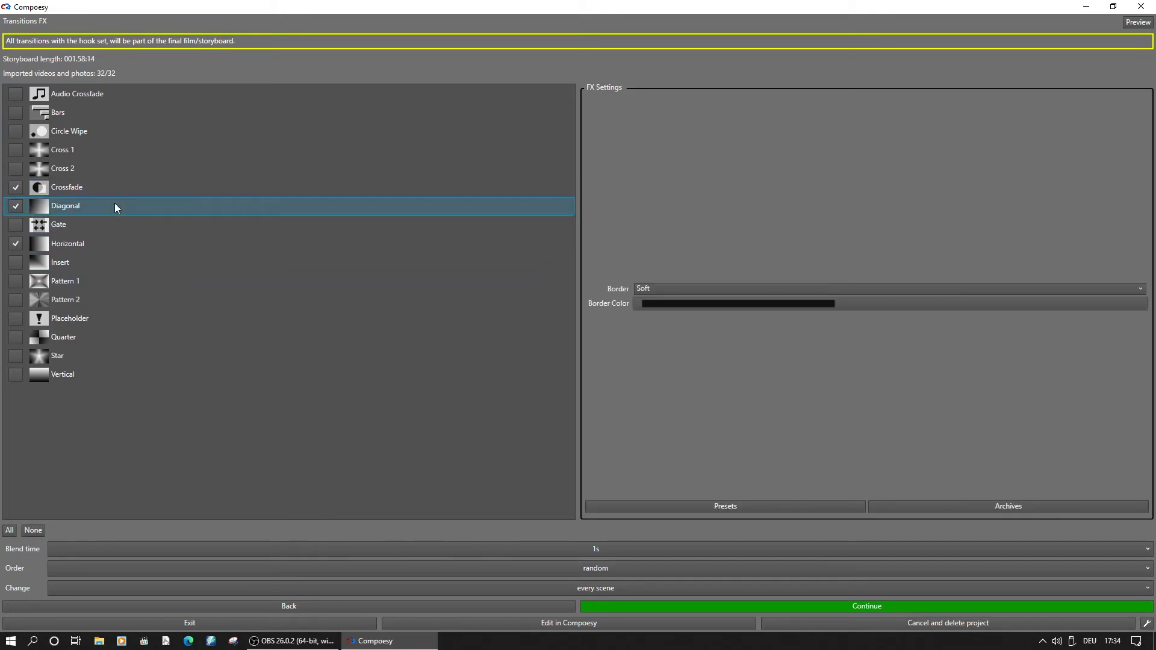
click(648, 288)
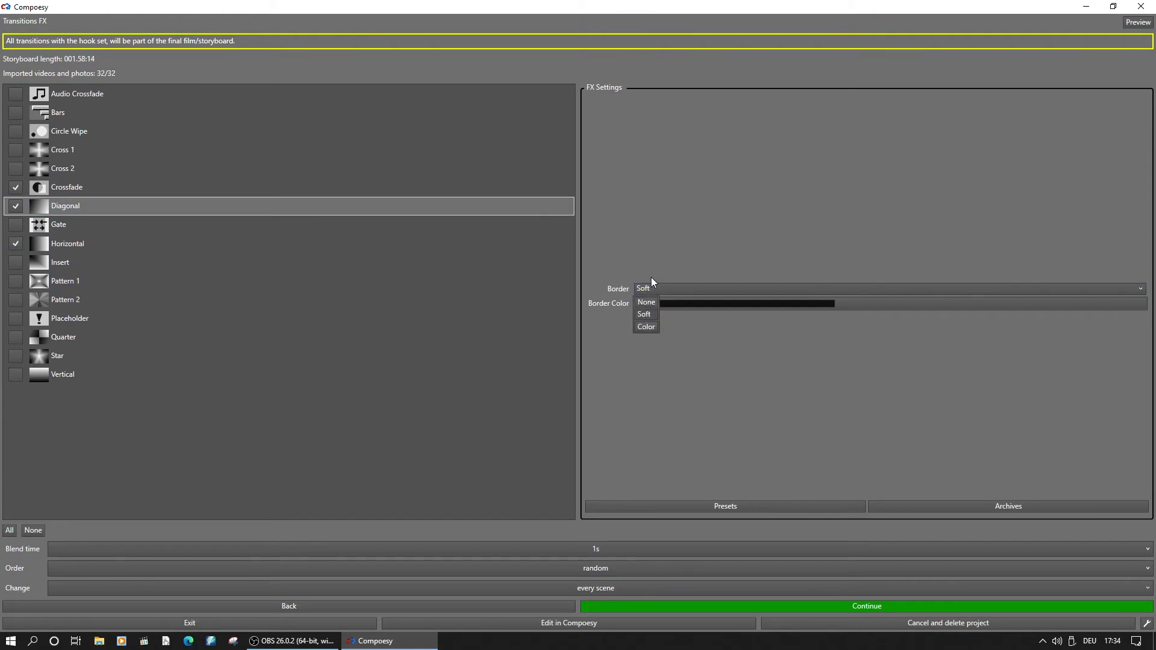
click(651, 274)
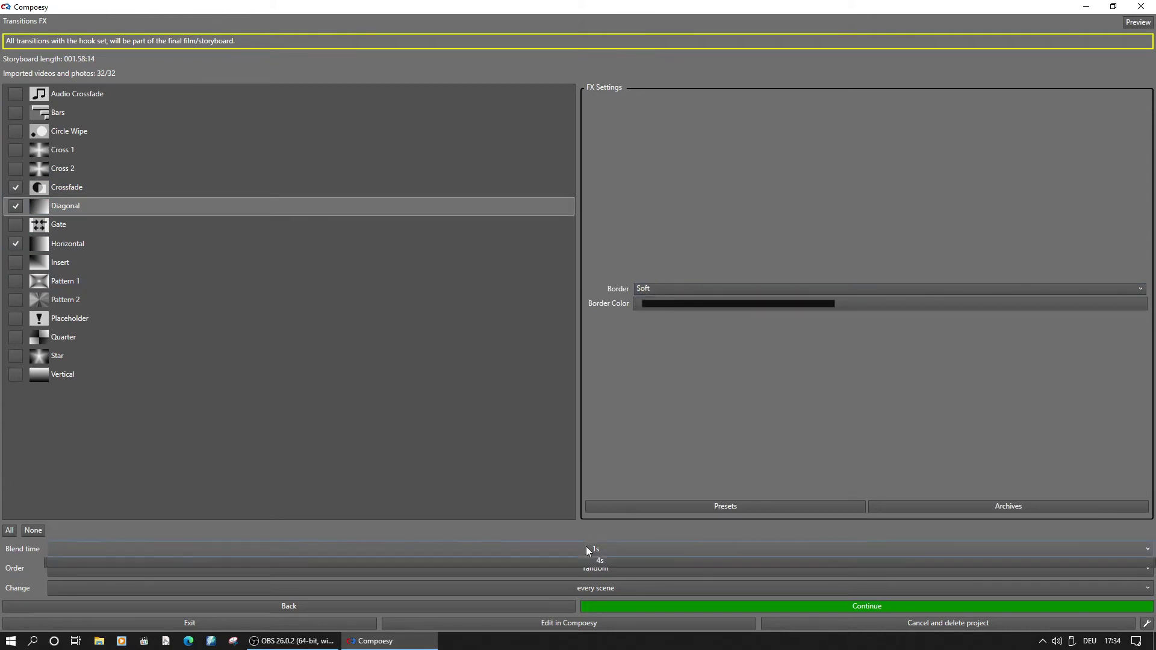
click(586, 547)
click(587, 547)
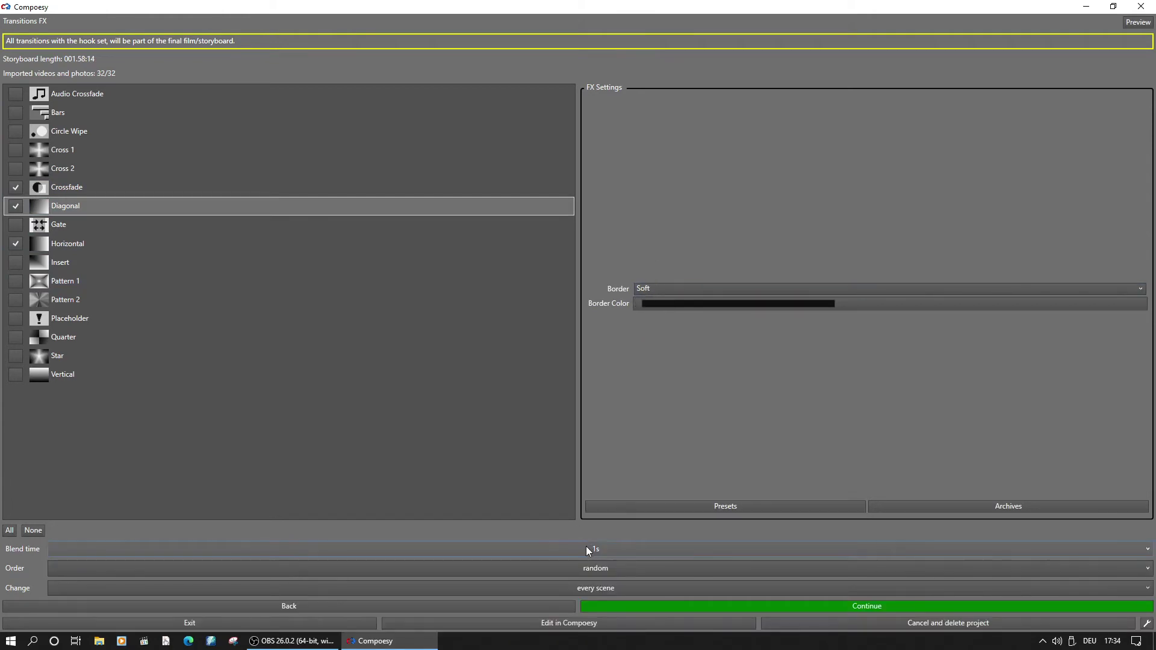
click(630, 567)
click(631, 567)
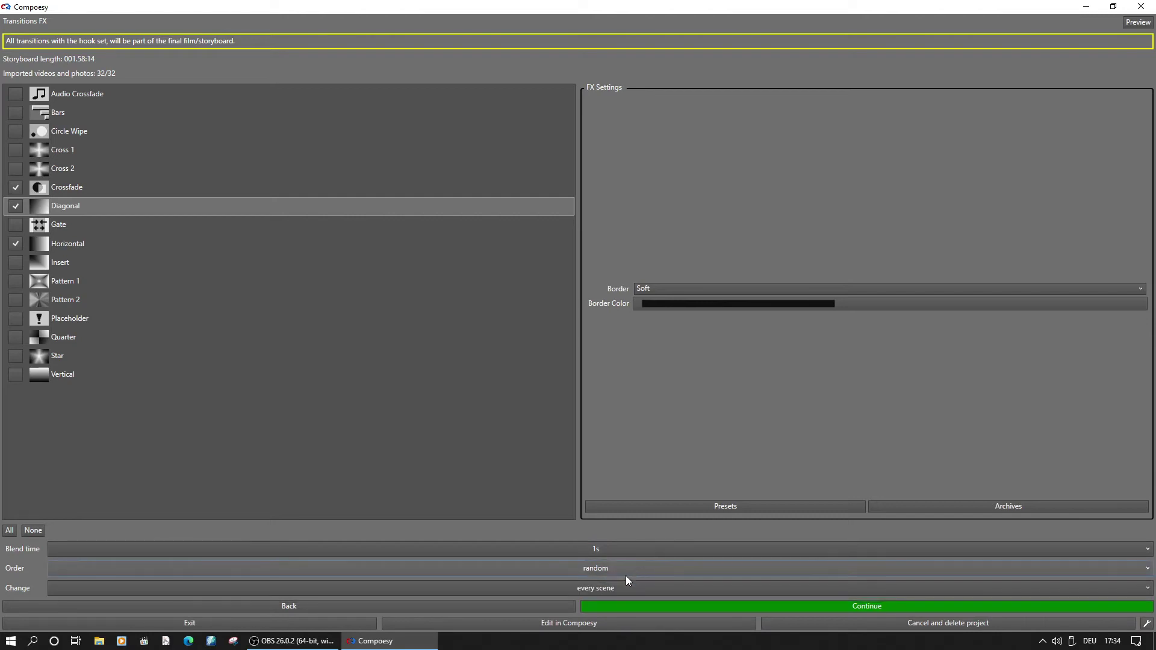
click(626, 585)
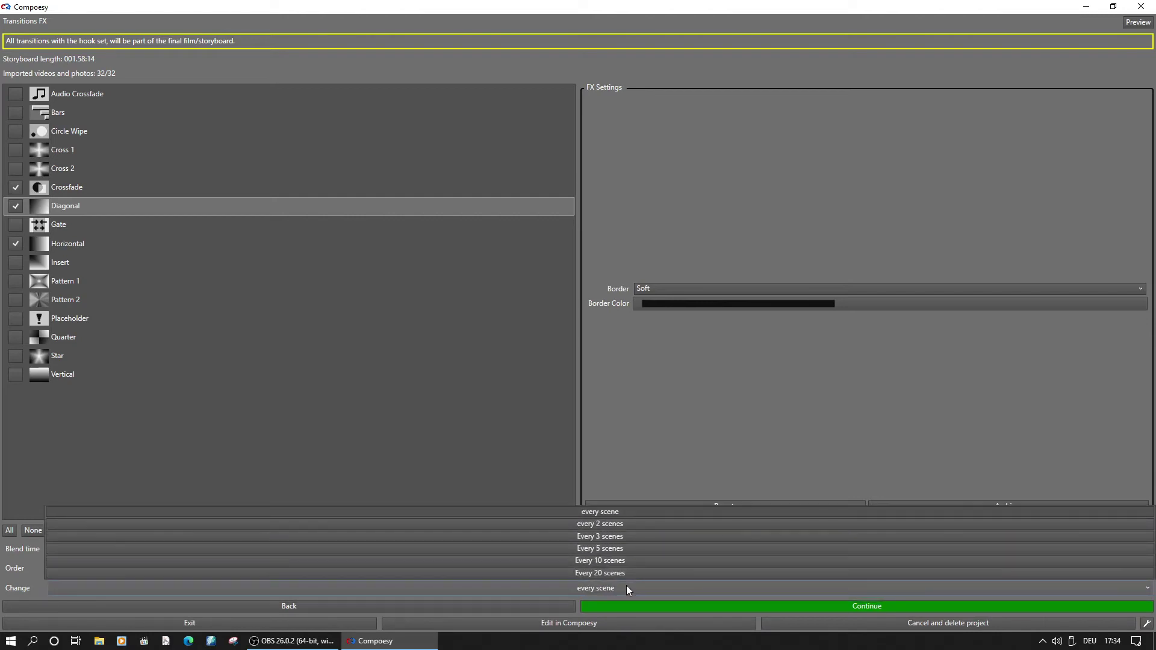
click(626, 587)
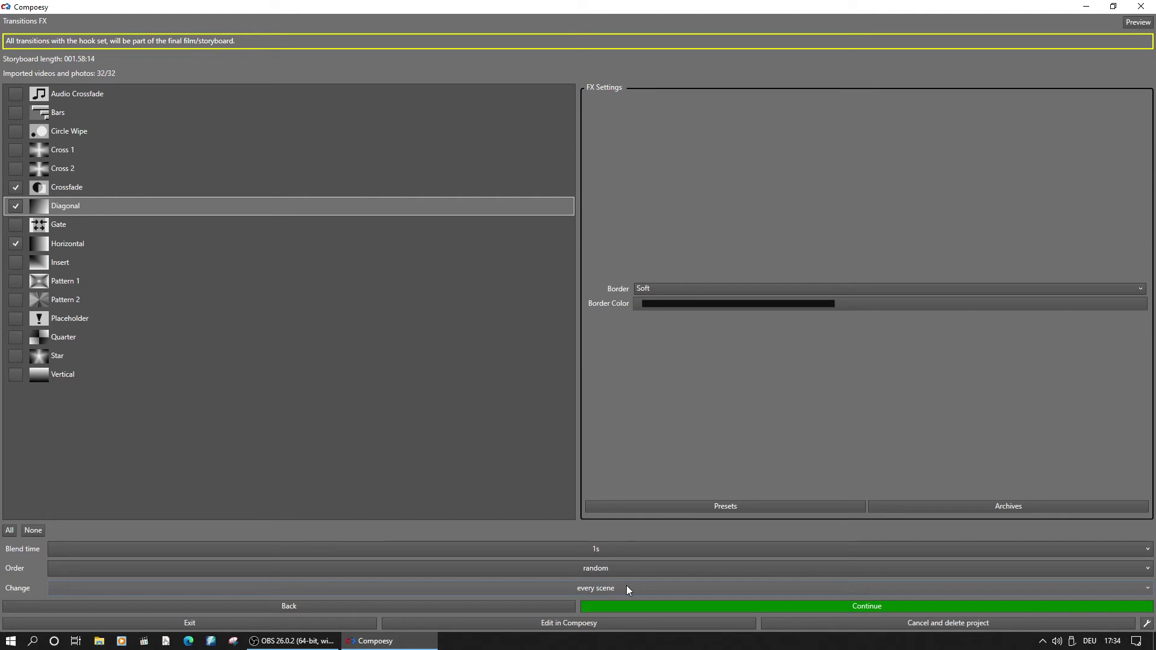
click(639, 604)
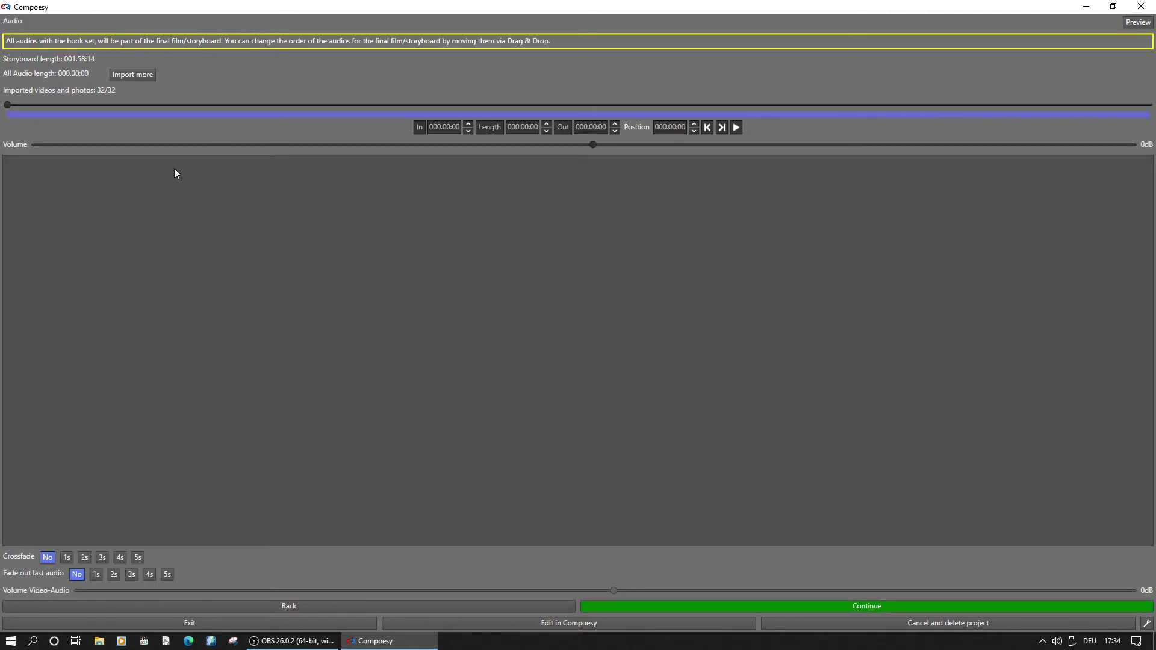
Import Fluidscape, Trouble and Drone_in_D from the Musik › YouTube Frei folder
click(136, 74)
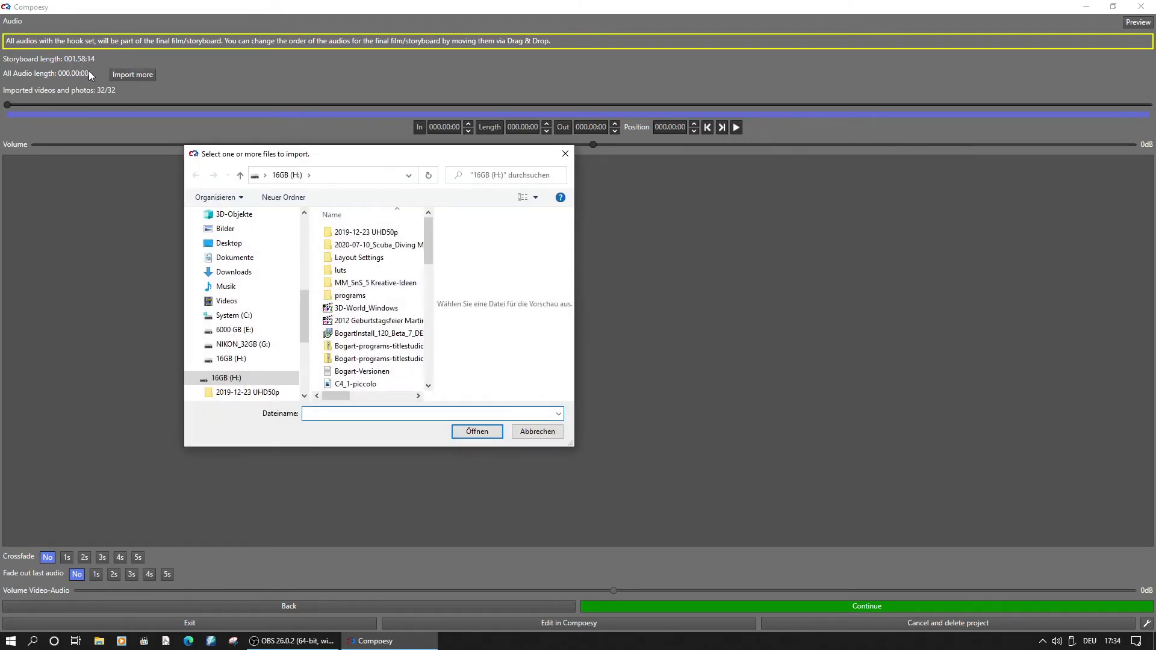
click(226, 287)
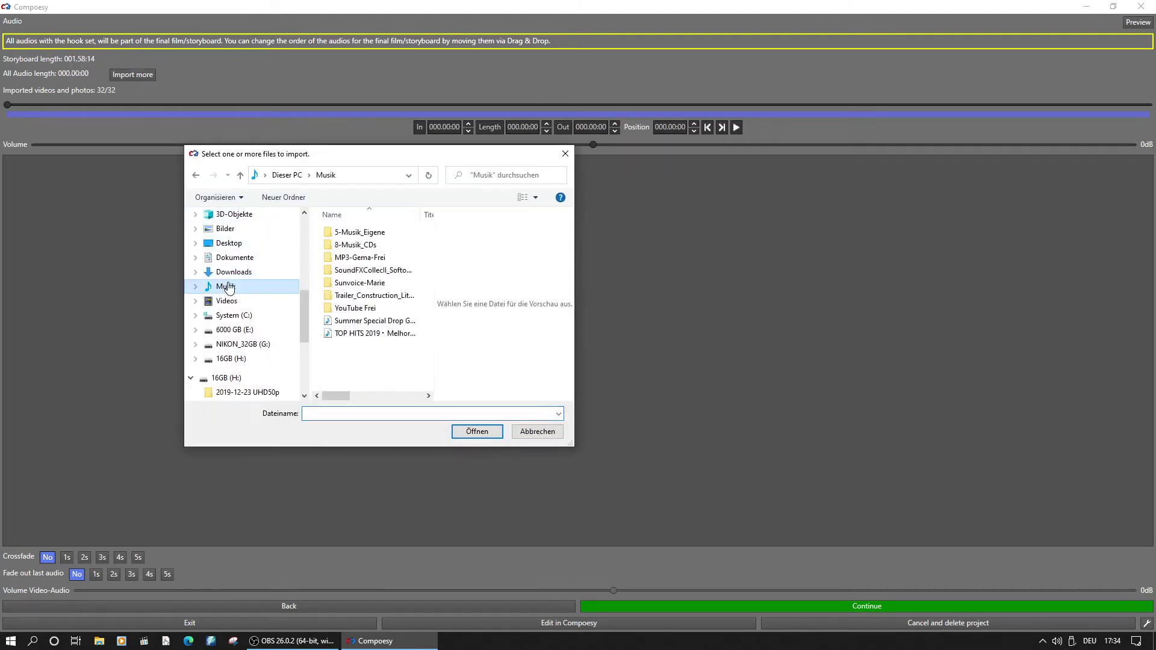
double_click(356, 309)
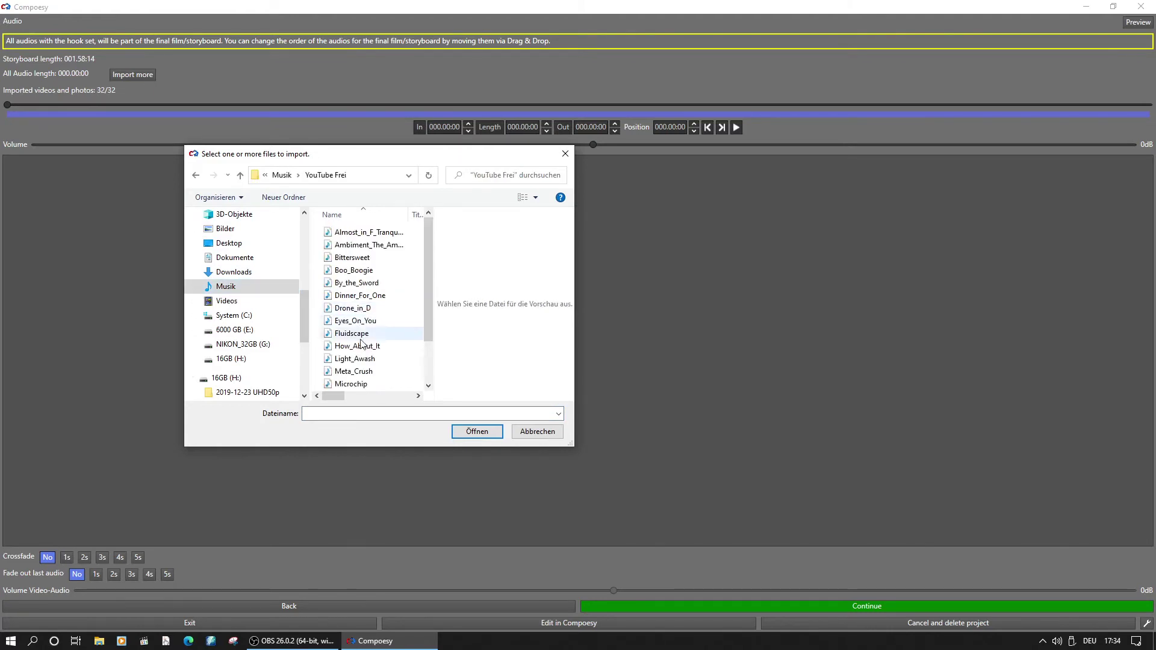
click(357, 335)
scroll(359, 340, down, 2)
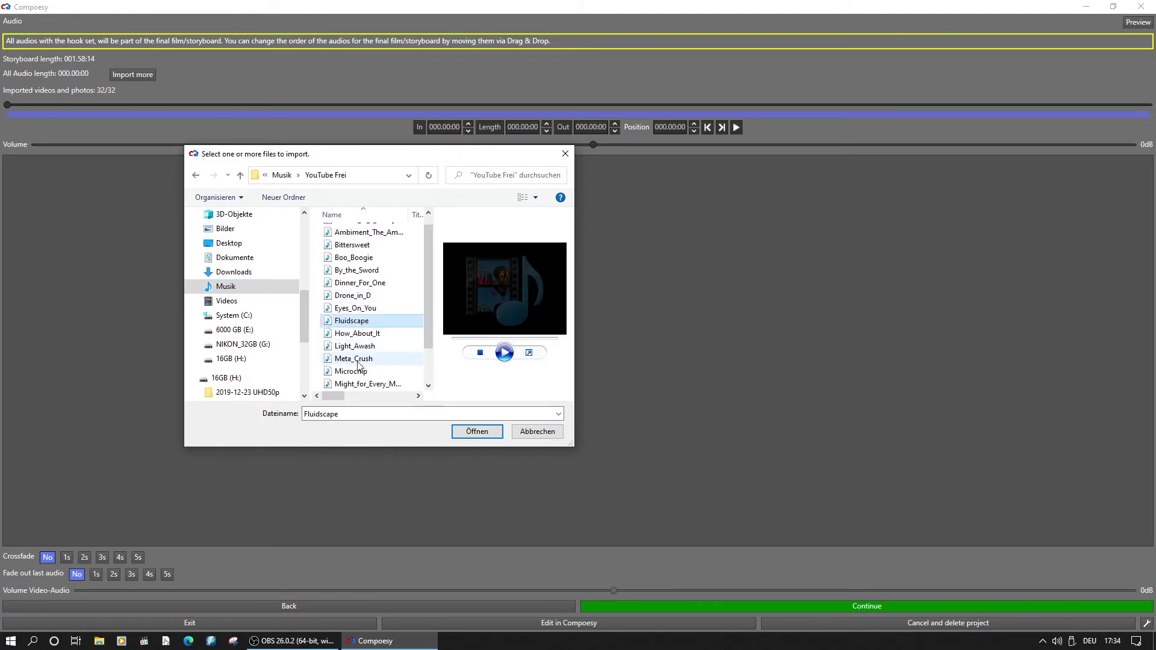
ctrl+click(358, 384)
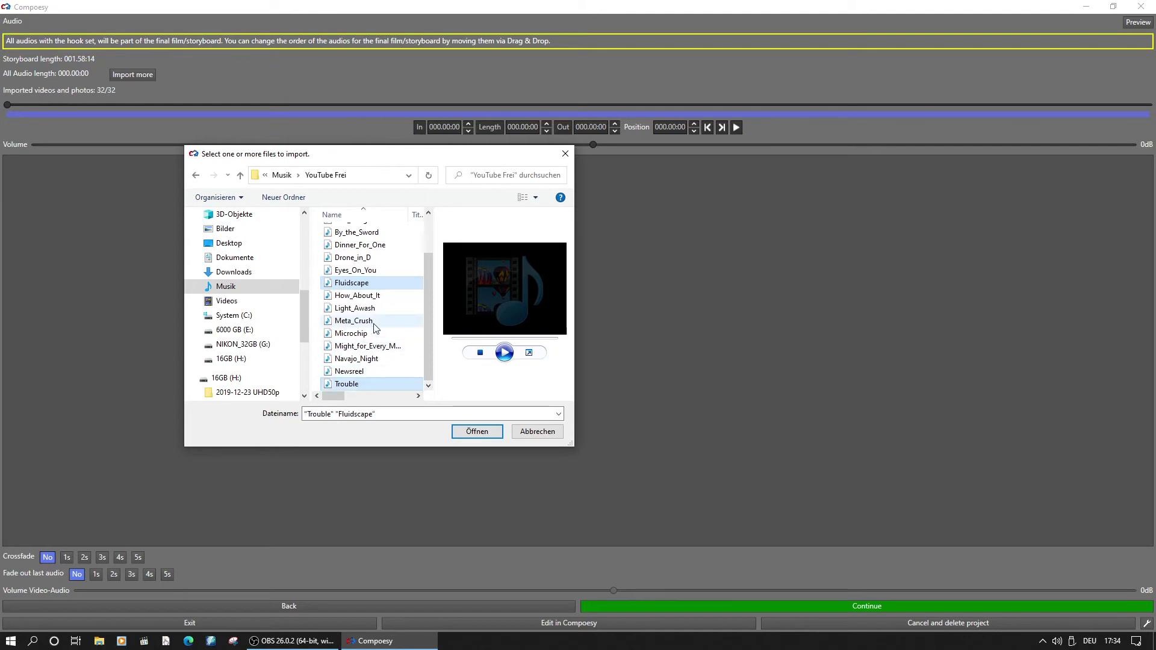
scroll(377, 325, up, 2)
ctrl+click(375, 308)
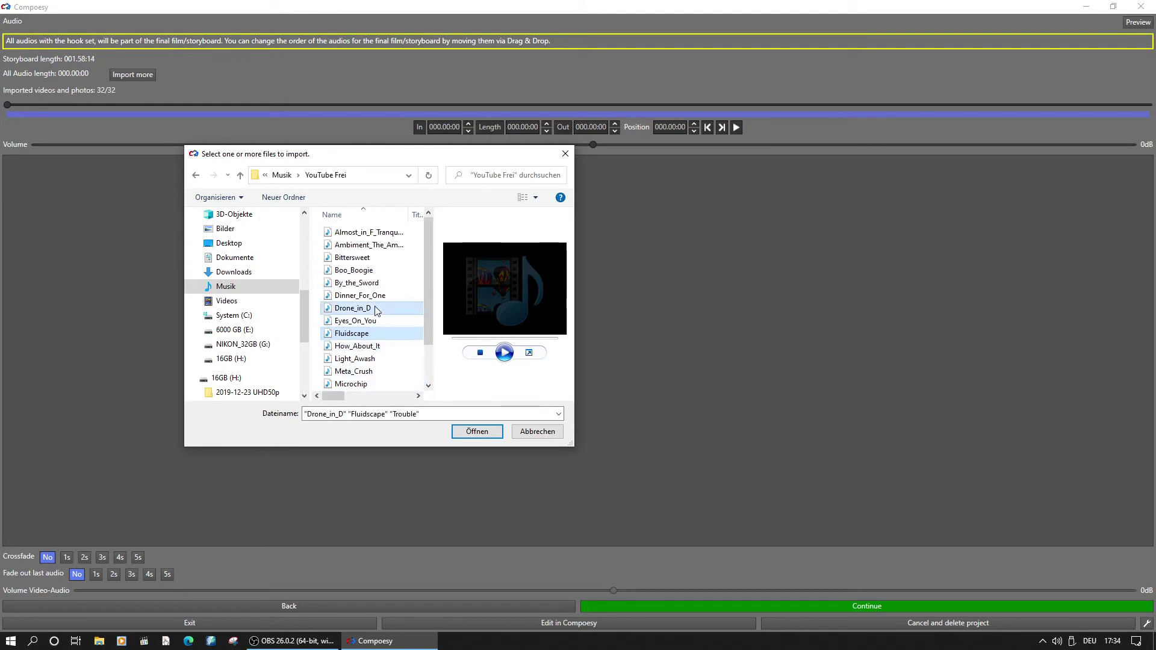
click(473, 431)
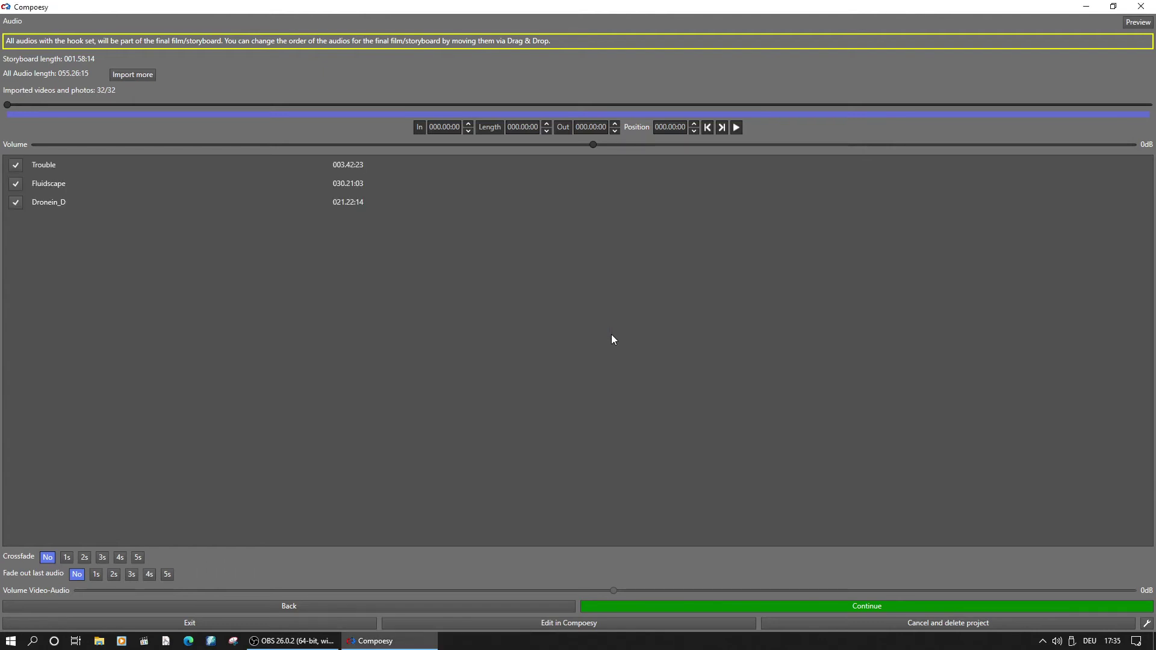
Move Fluidscape after Dronein_D and shorten Trouble to 30 seconds
drag(86, 182, 82, 210)
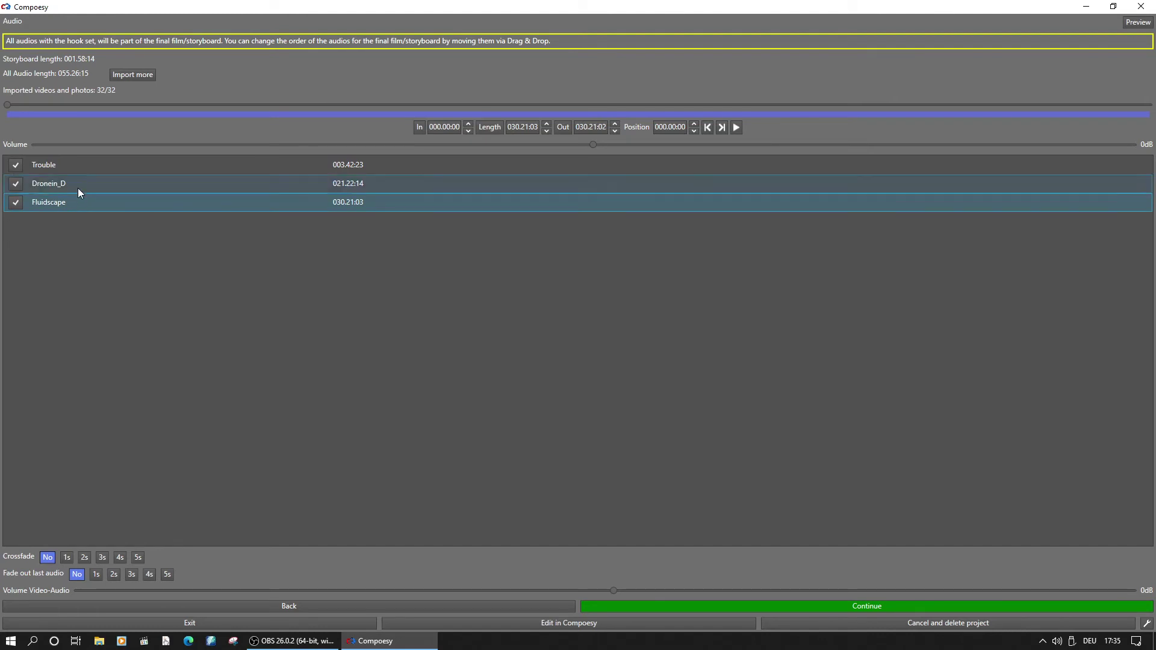
click(76, 165)
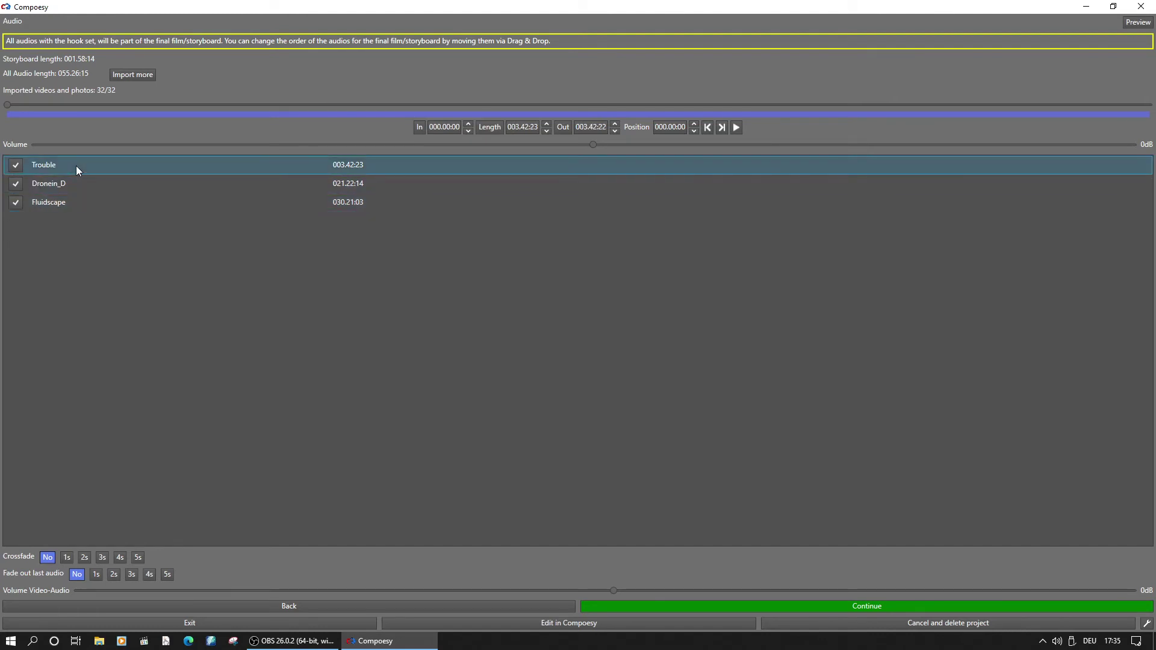
click(522, 128)
text(0003000)
key(Return)
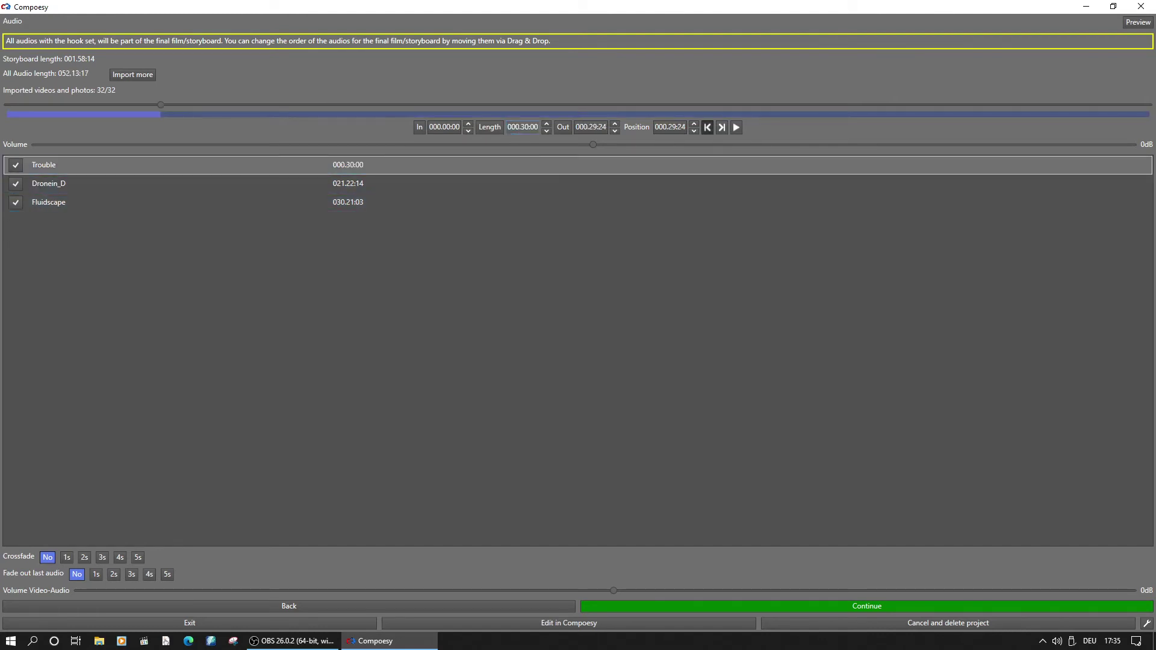
Start Dronein_D at 002.56:14 and shorten it to 45 seconds
click(222, 186)
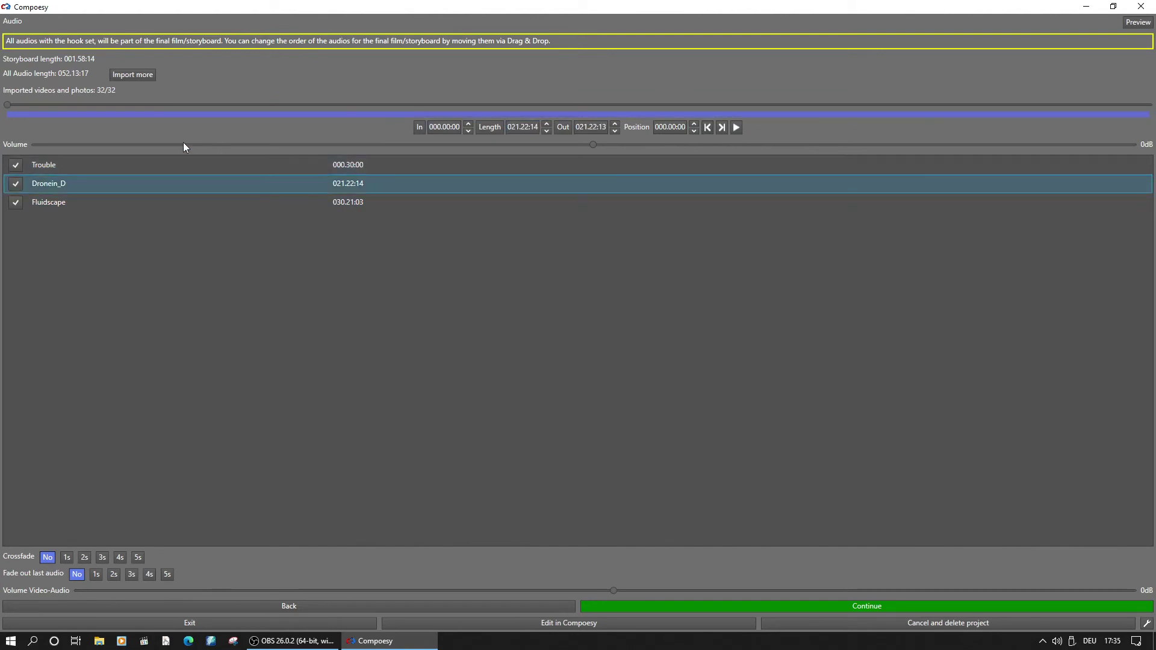
click(418, 127)
click(521, 128)
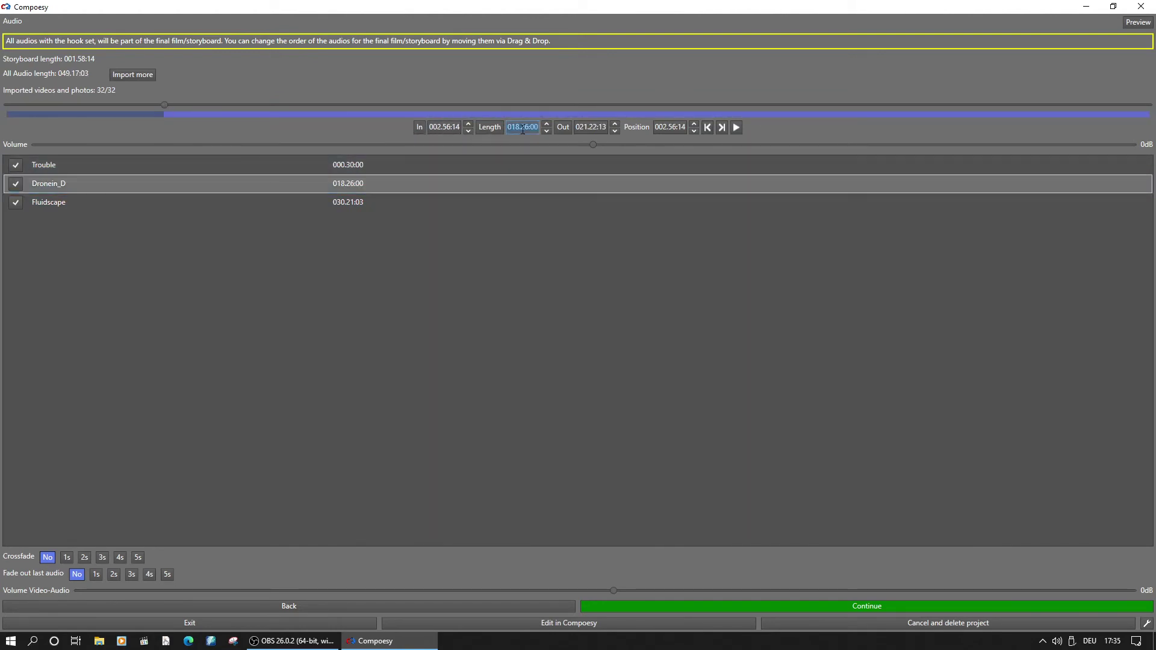
text(0004500)
key(Return)
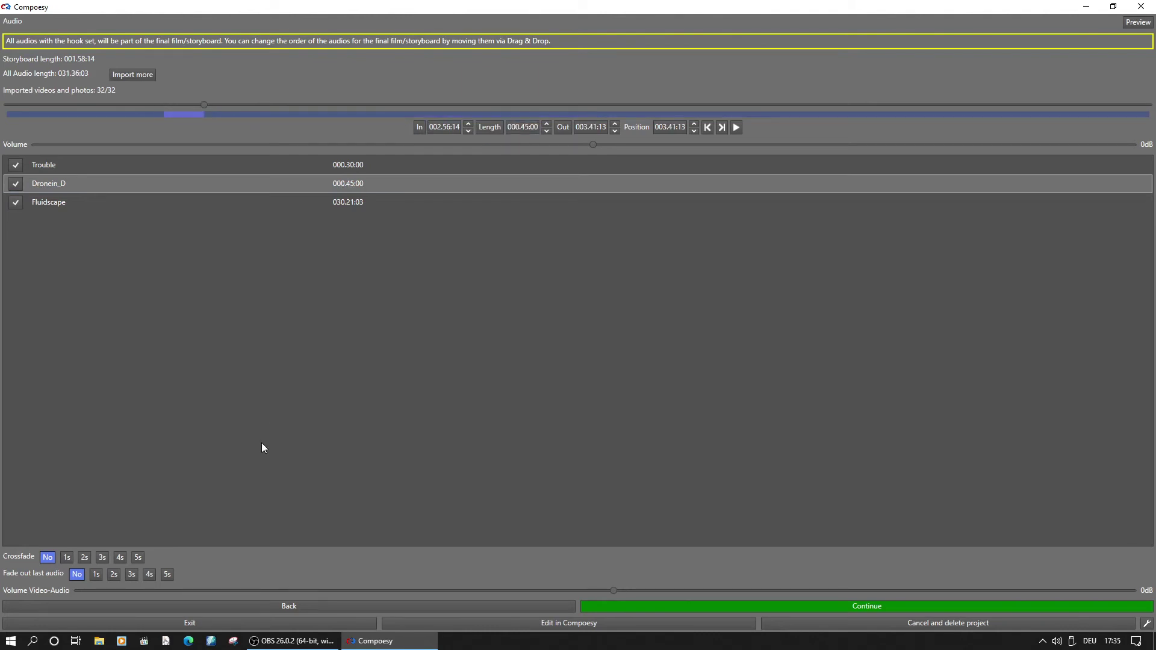
Set a 5 s crossfade and 5 s fade-out, mute the clips' own audio, and preview
click(138, 558)
click(168, 575)
drag(154, 597, 56, 586)
click(1136, 22)
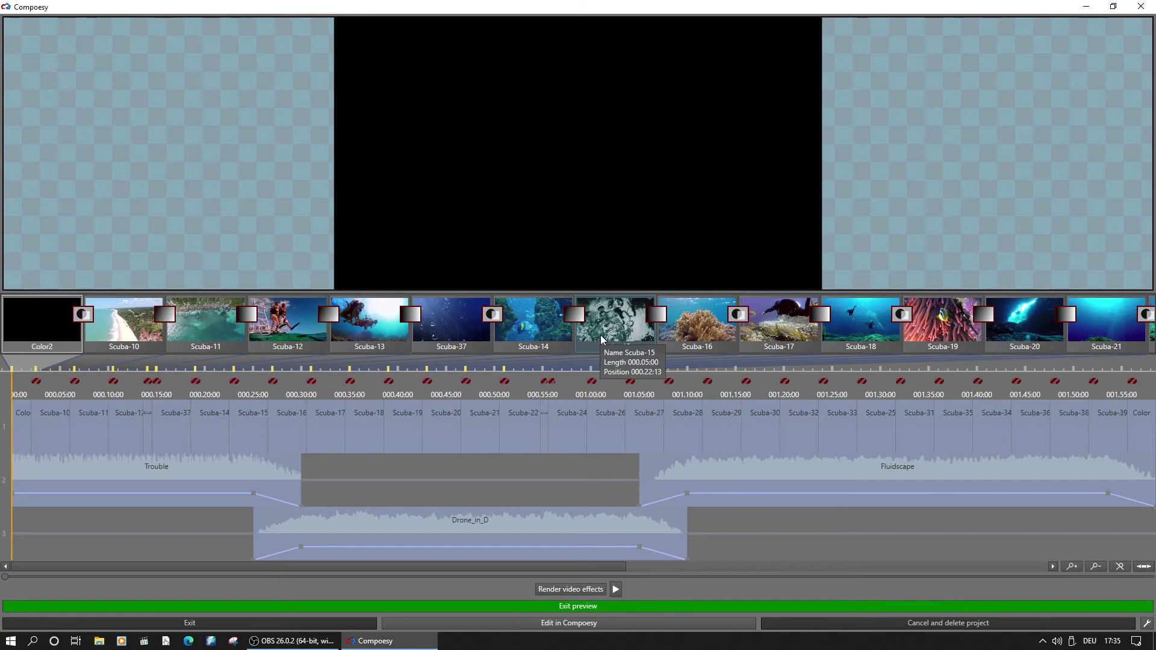
click(219, 392)
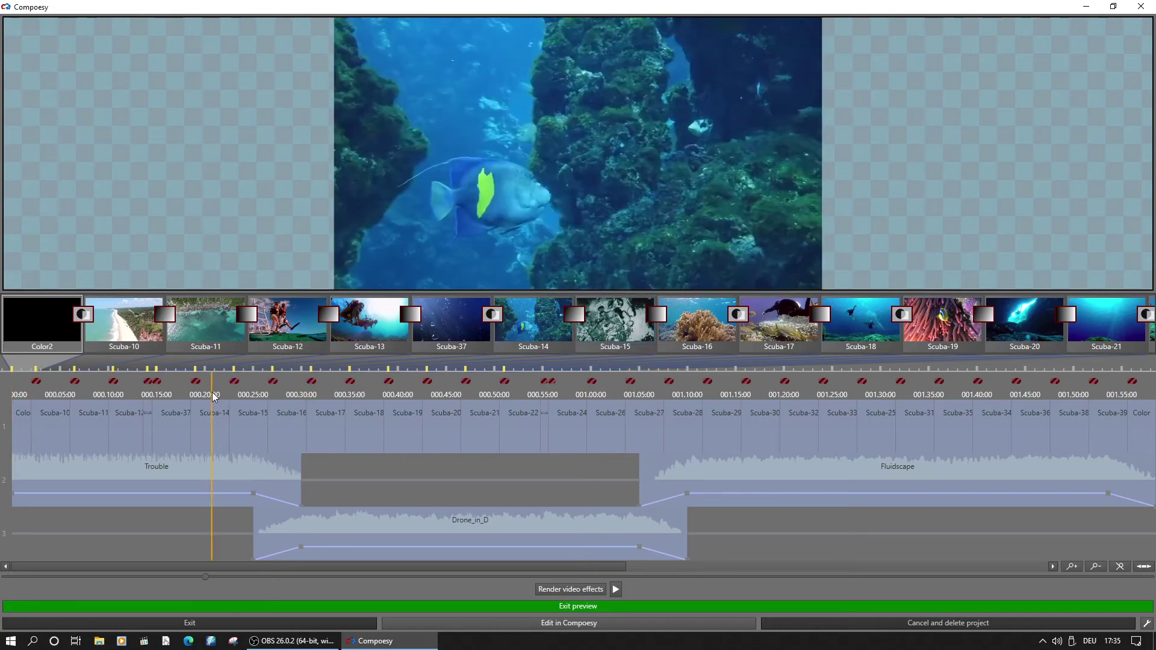
drag(240, 396, 341, 402)
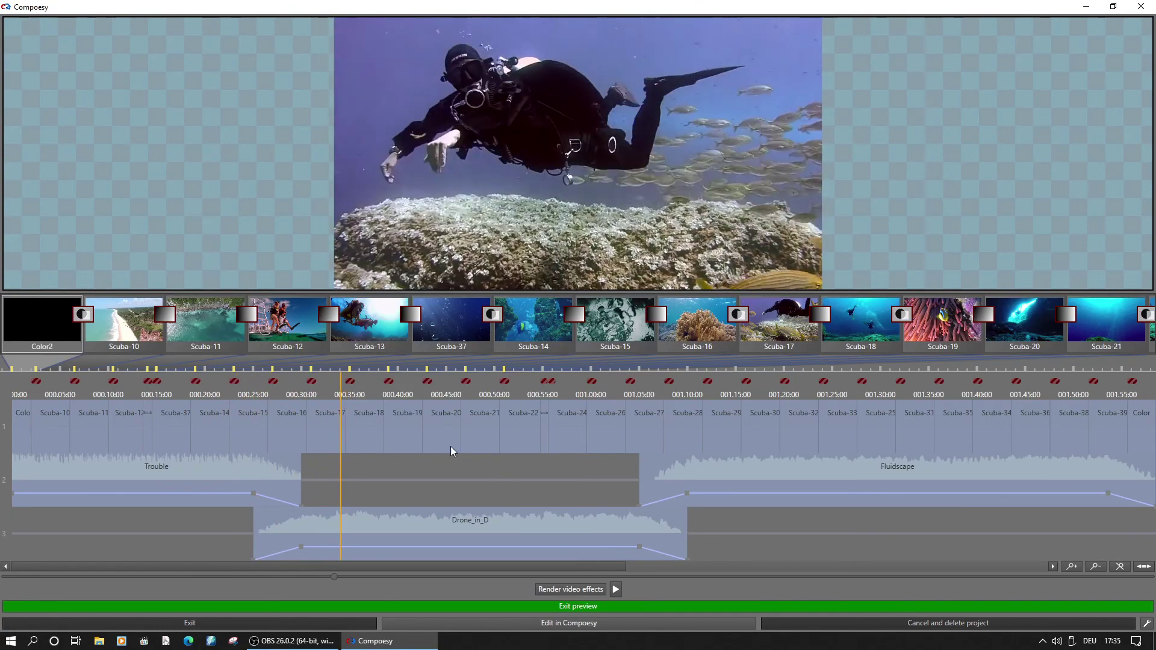
click(615, 589)
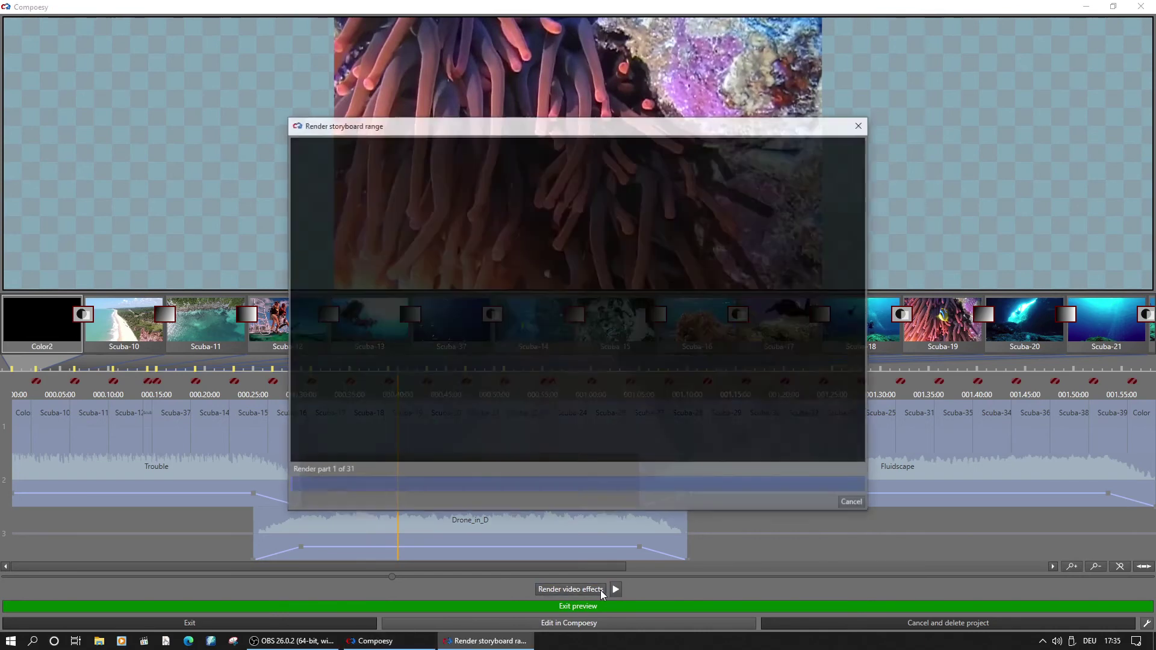
click(602, 593)
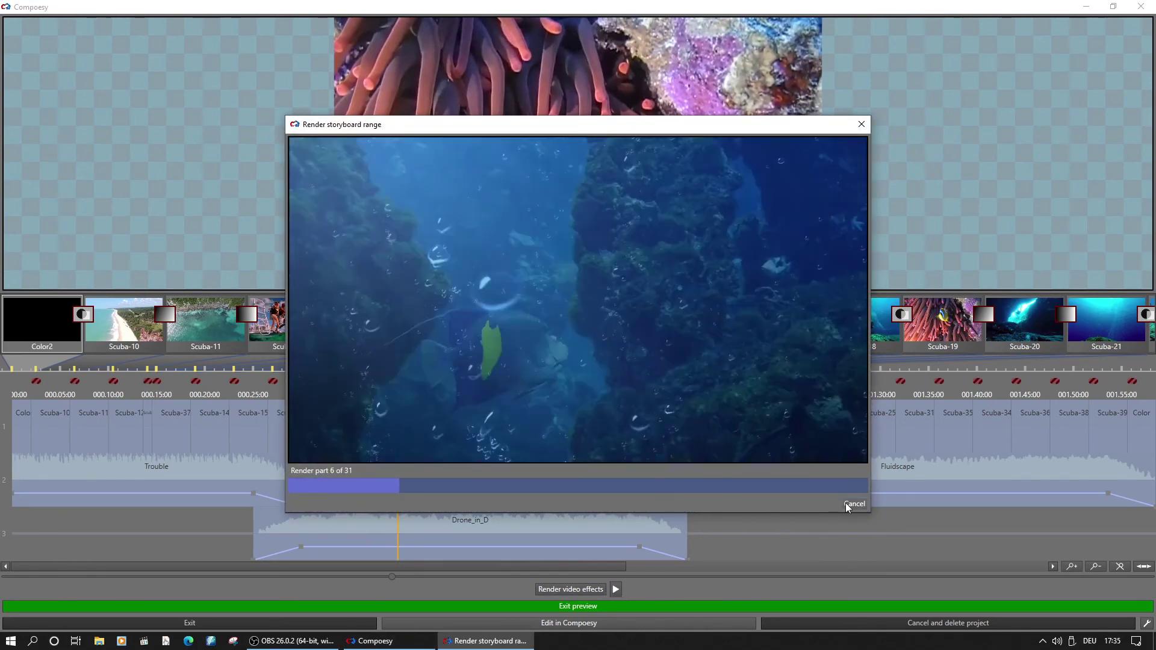
click(853, 504)
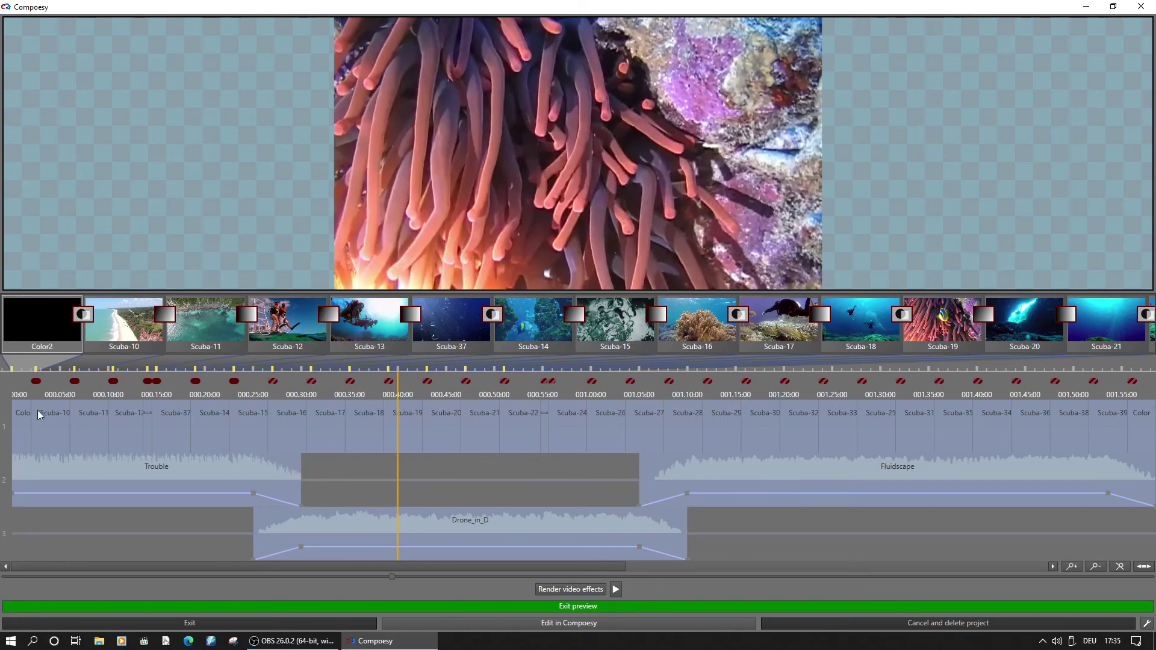
click(51, 393)
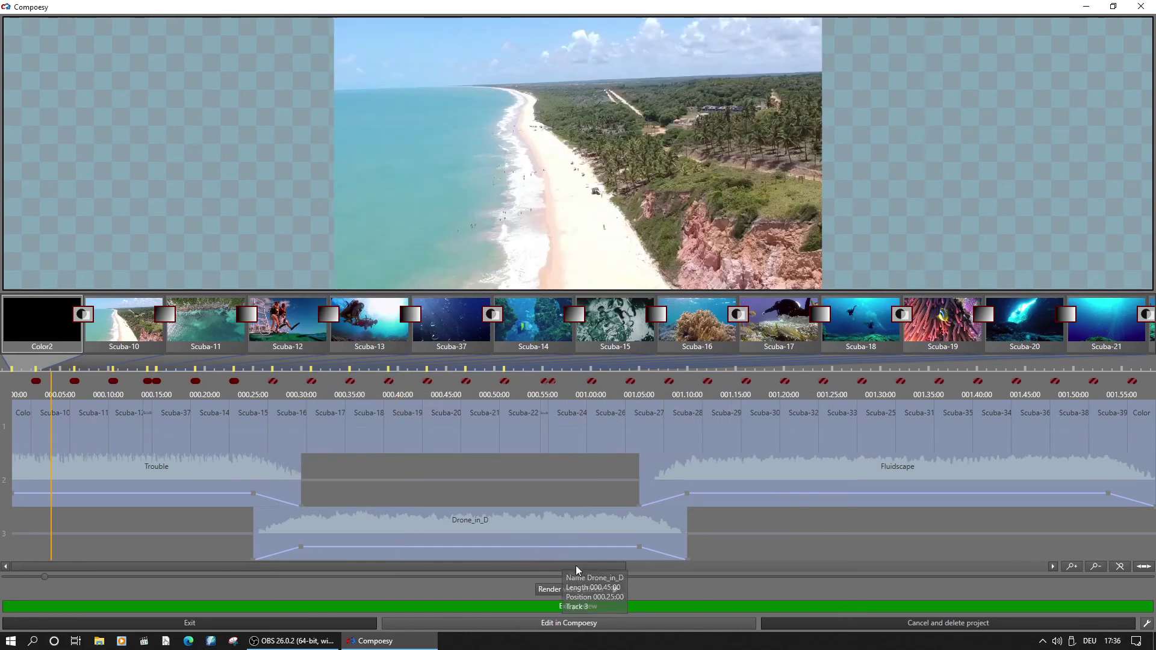
click(615, 589)
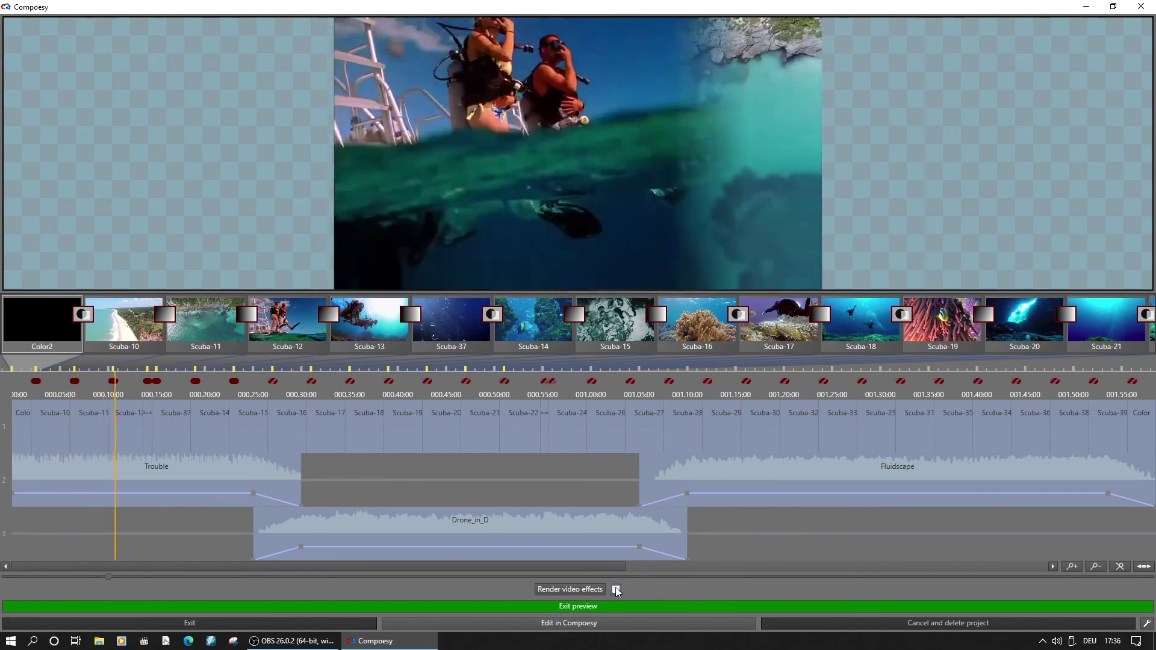
click(616, 590)
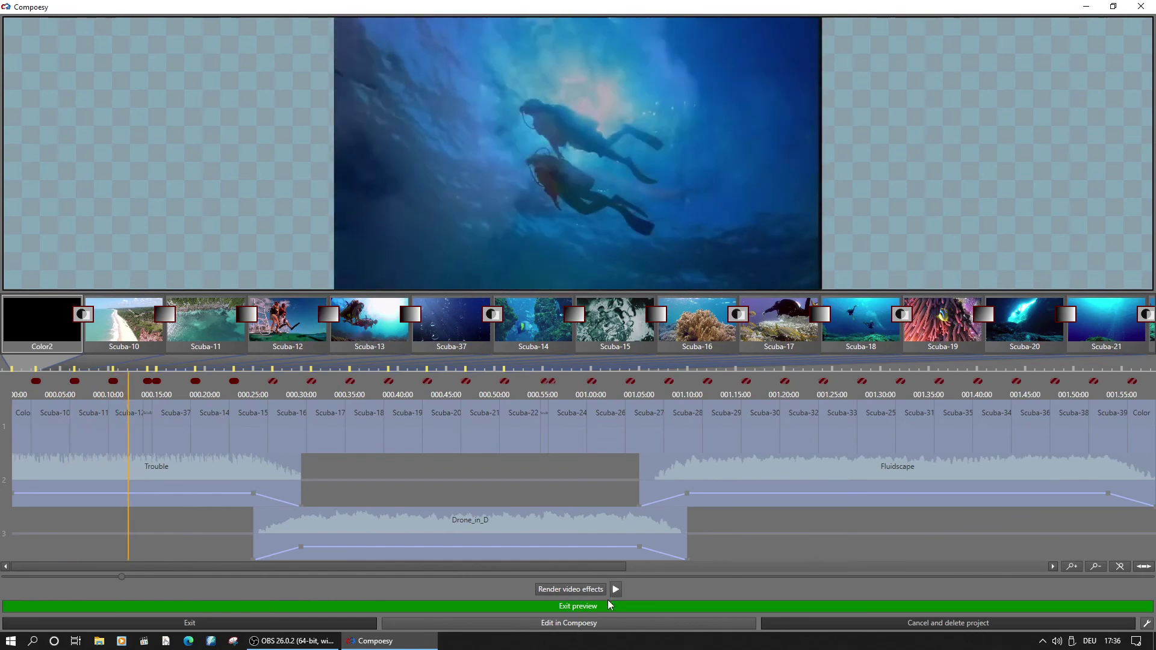
click(607, 606)
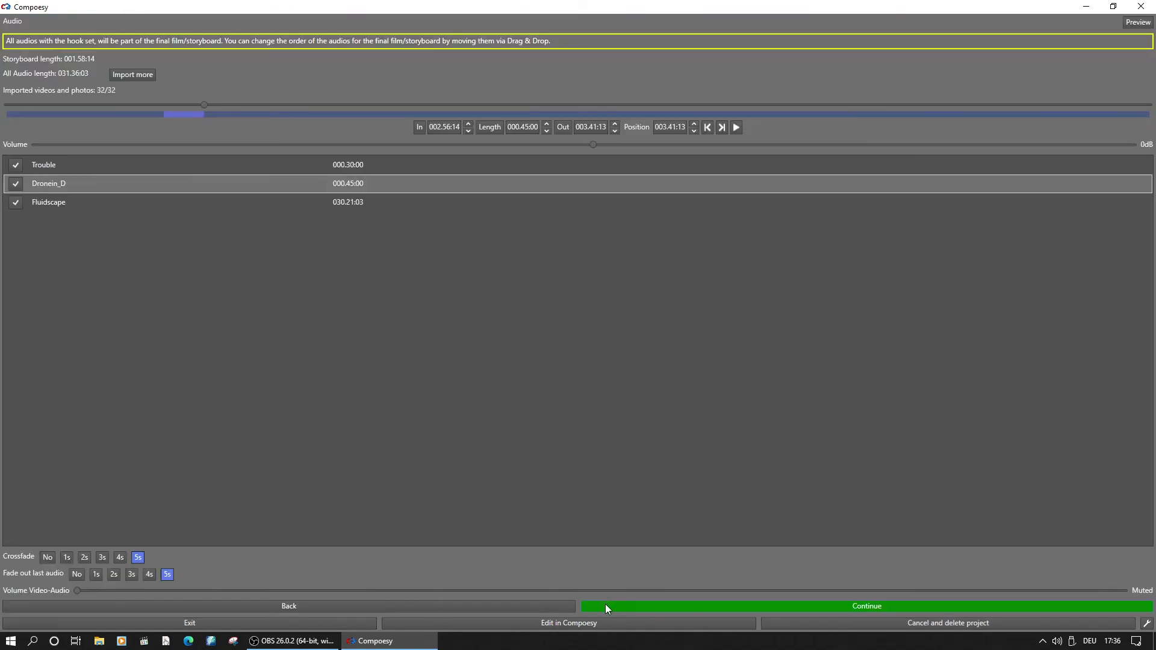
click(605, 607)
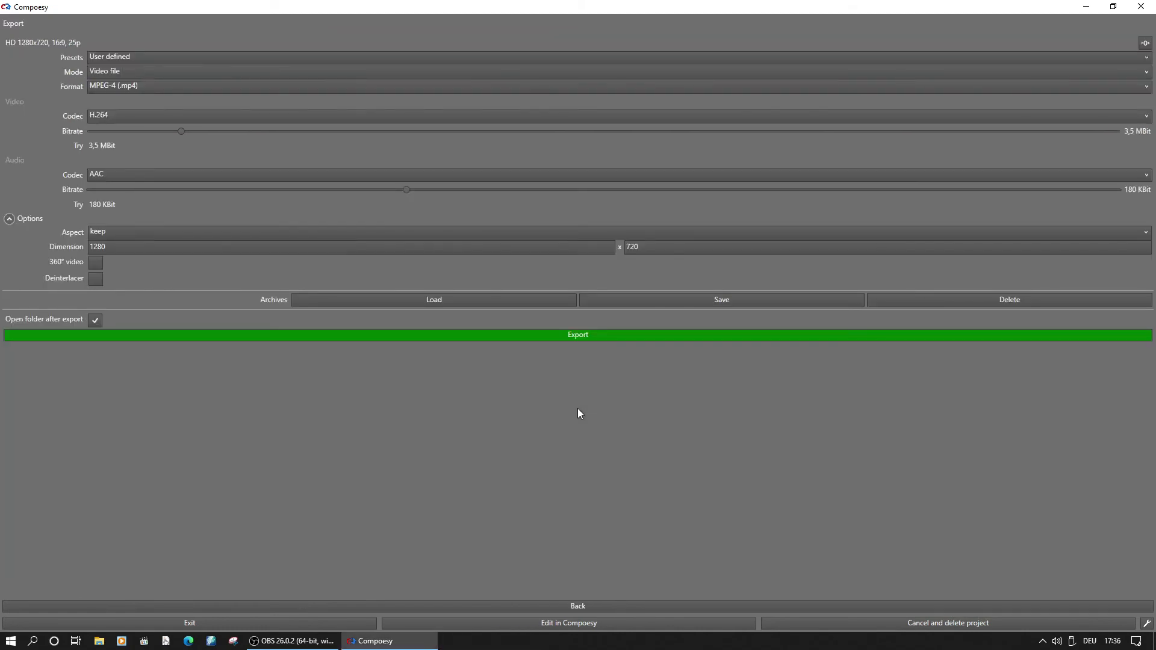
Keep the User defined preset, set the video codec to H.264 NVIDIA, and start the export
click(226, 60)
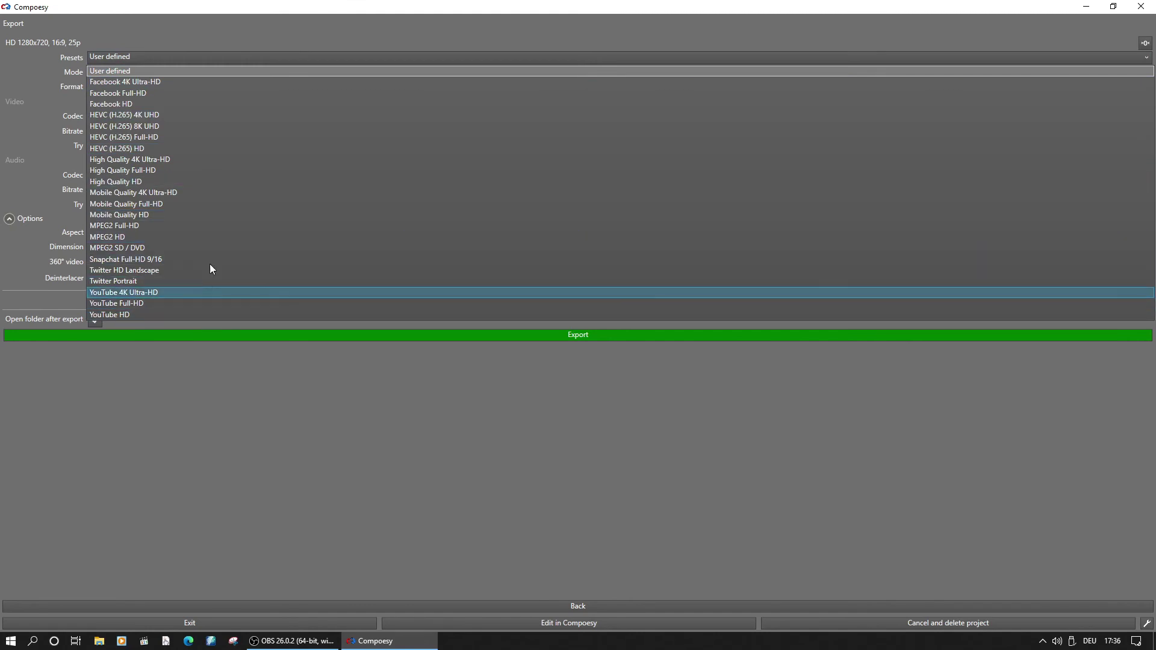
click(244, 54)
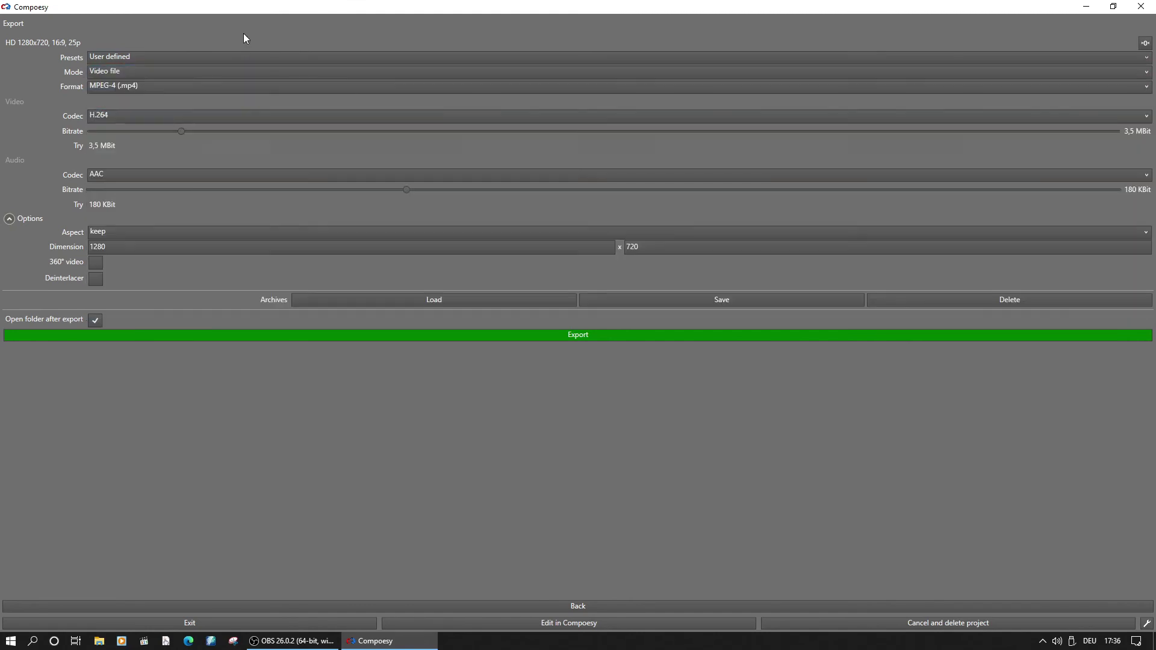
click(183, 114)
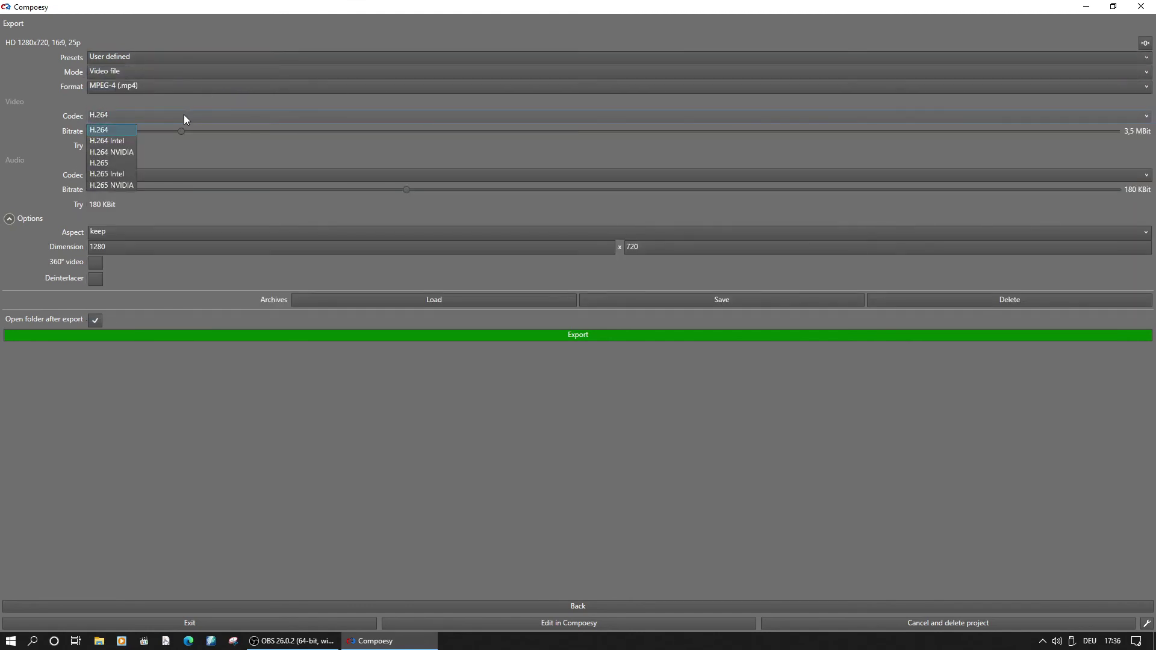
click(132, 153)
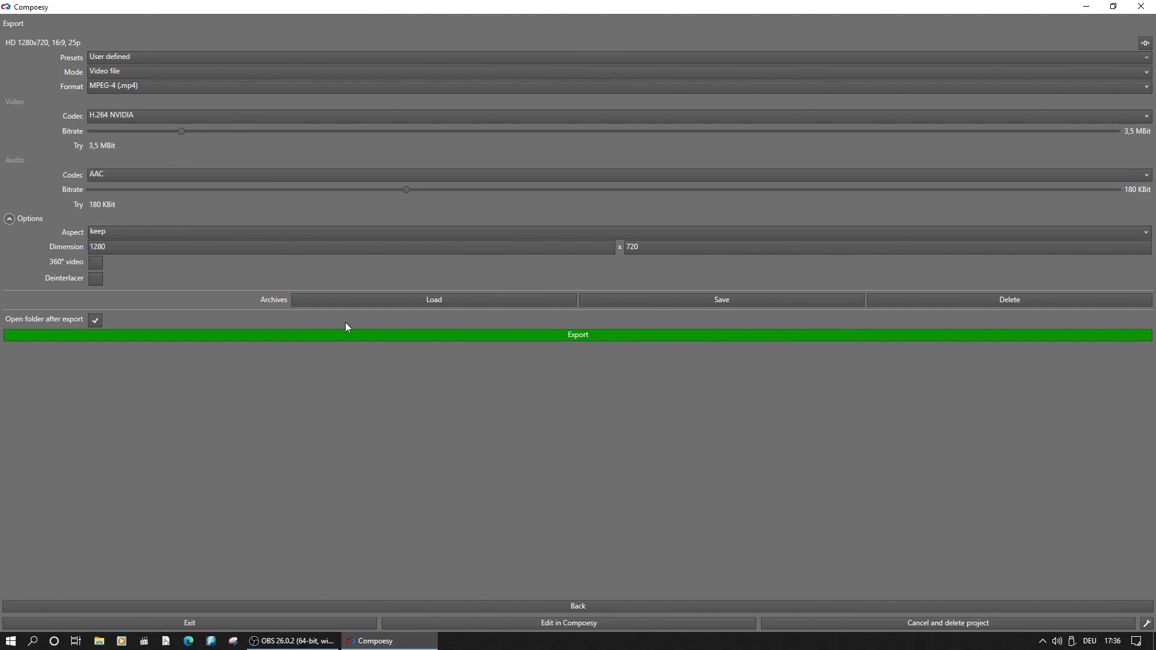
click(607, 338)
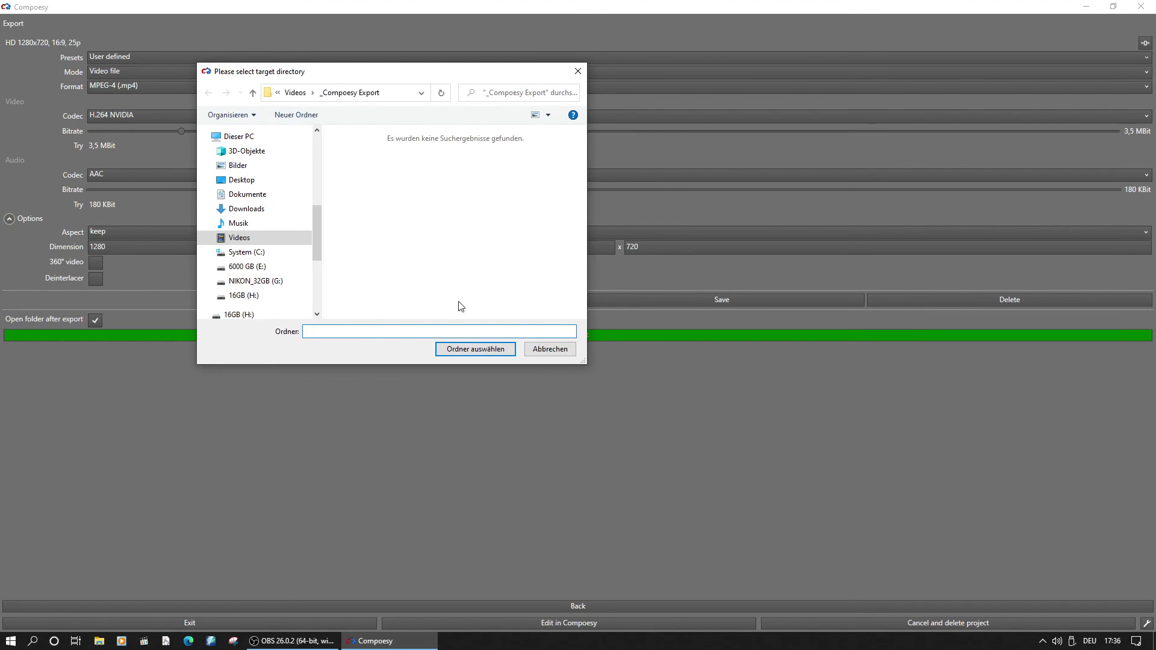
Render 'First try 2020' into the _Compoesy Export folder, then close the folder window
click(473, 351)
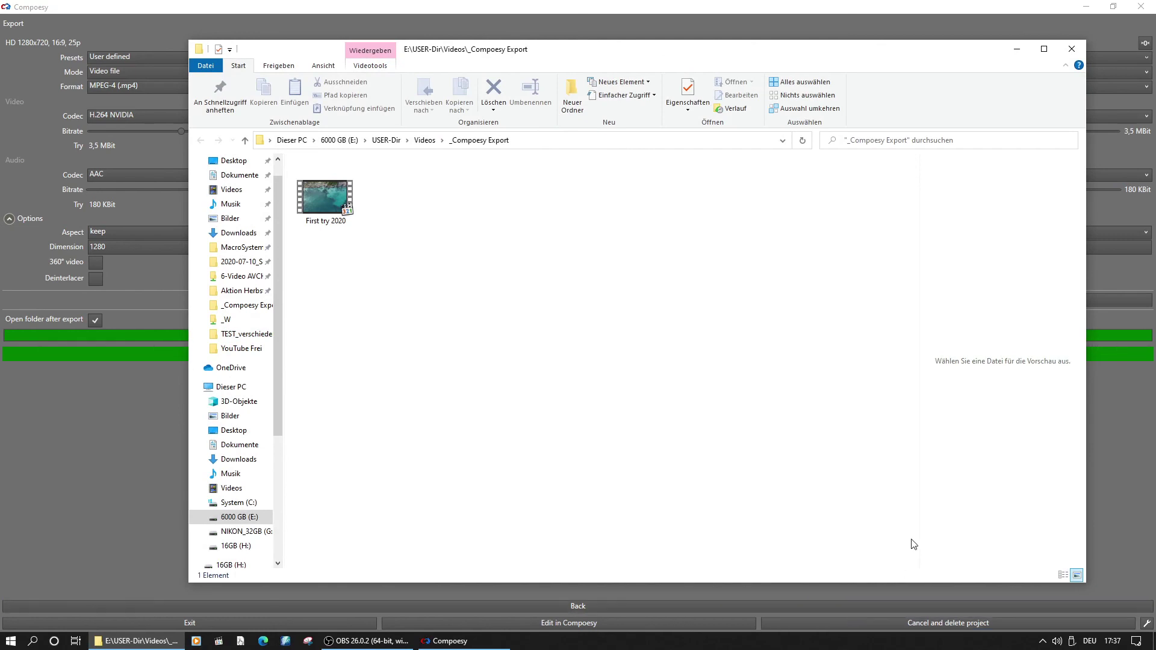
click(1071, 48)
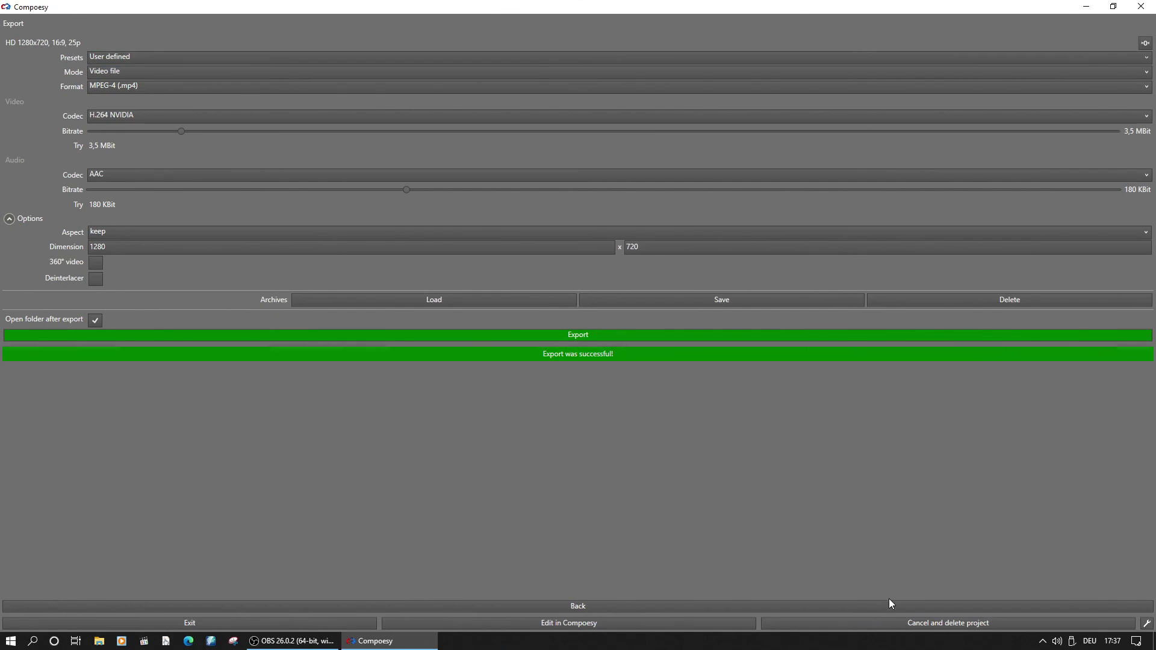
Open the finished project in Composey's full editor
click(636, 626)
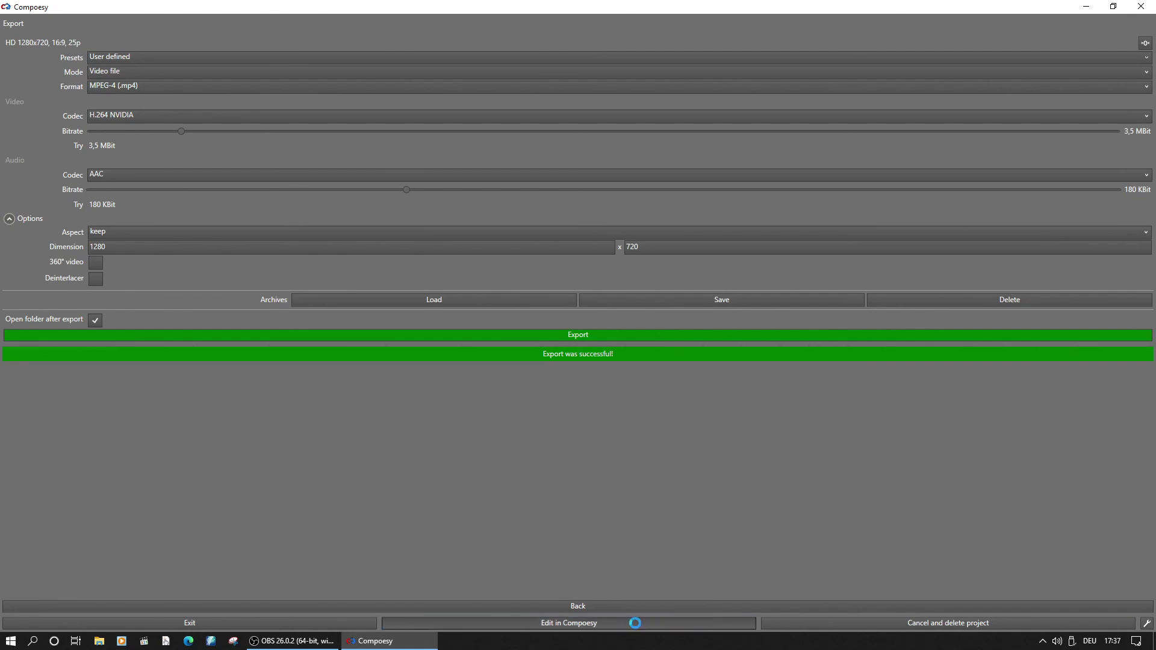